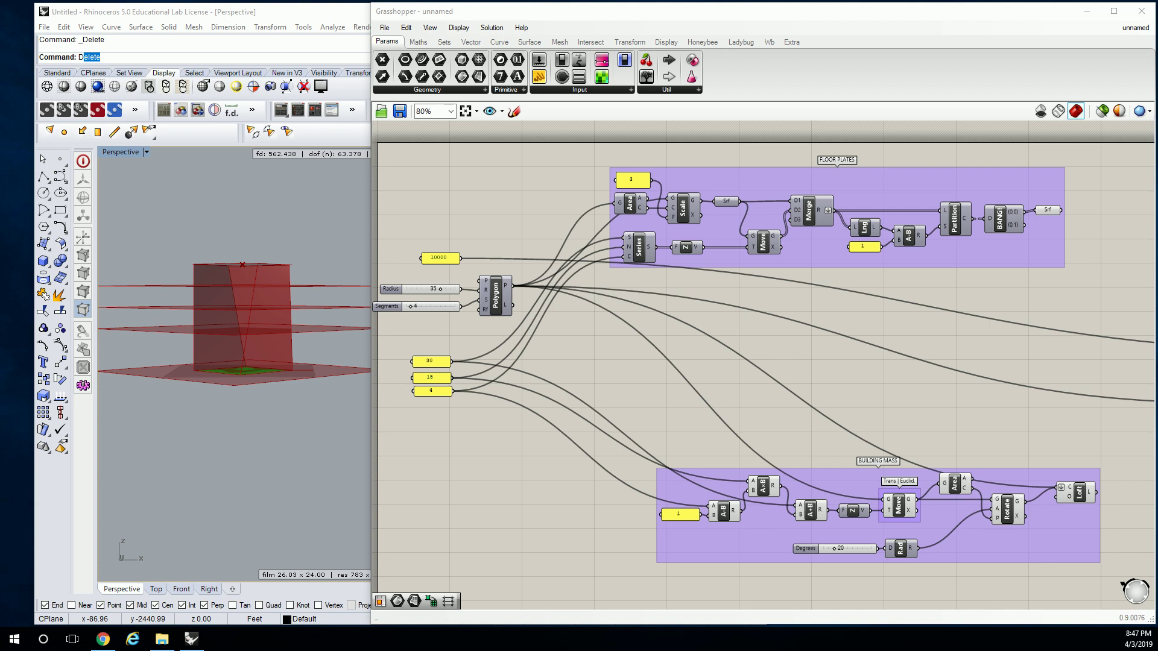
- Pick the Brep | Brep (BBX) component from the Intersect tab's Physical panel
right_click_drag(828, 353, 573, 324)
mouse_move(801, 182)
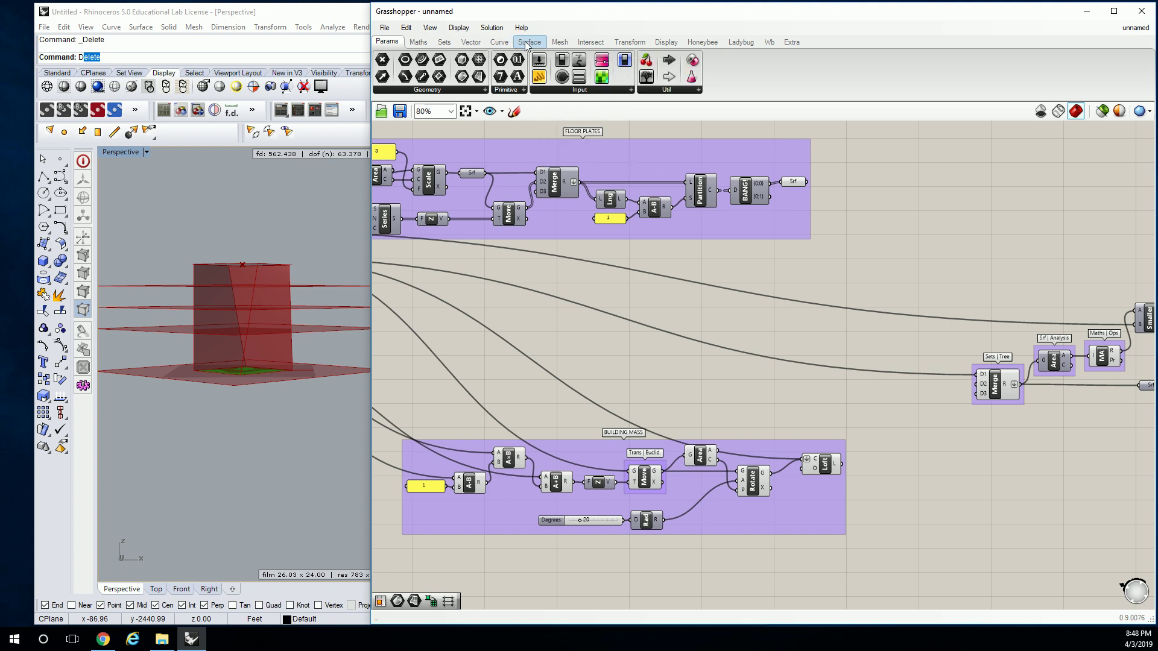
left_click(589, 42)
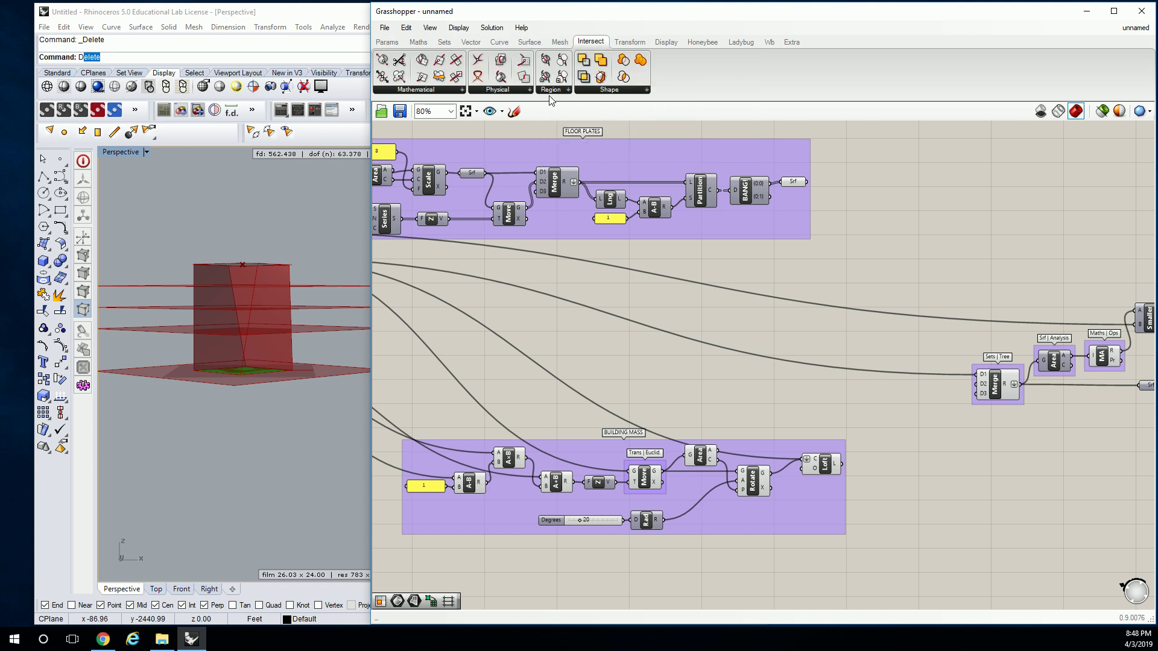
left_click(511, 91)
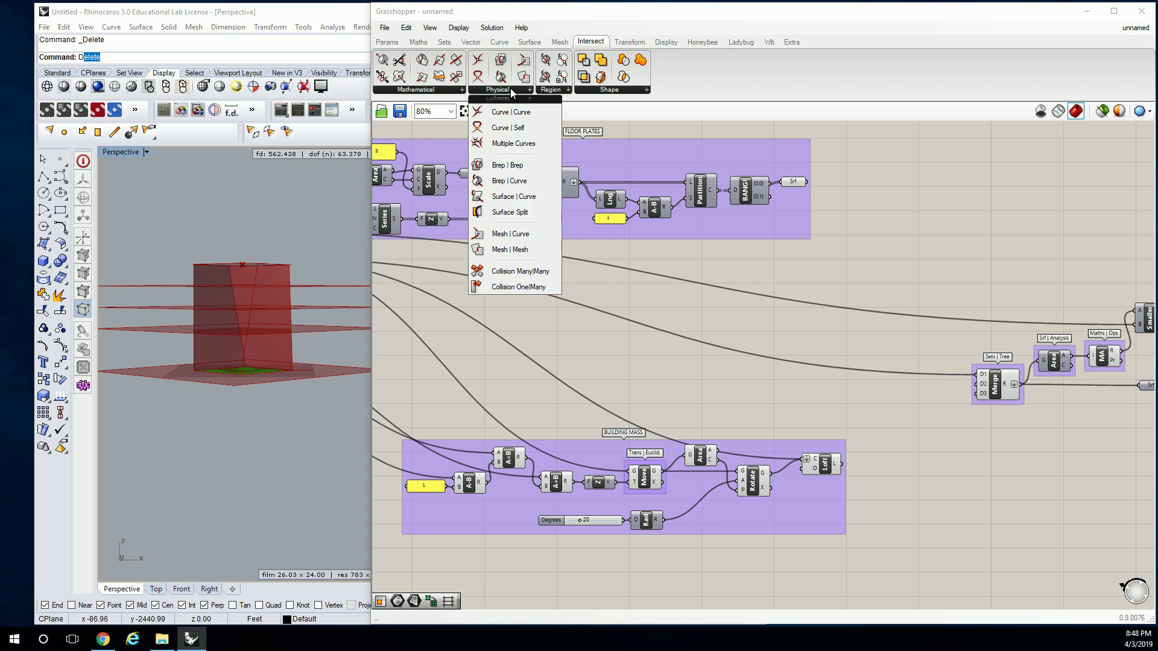
left_click(519, 172)
- Drop the BBX component and wire Srf into input A and Loft's L into input B
left_click(880, 278)
scroll(881, 281, "up", 2)
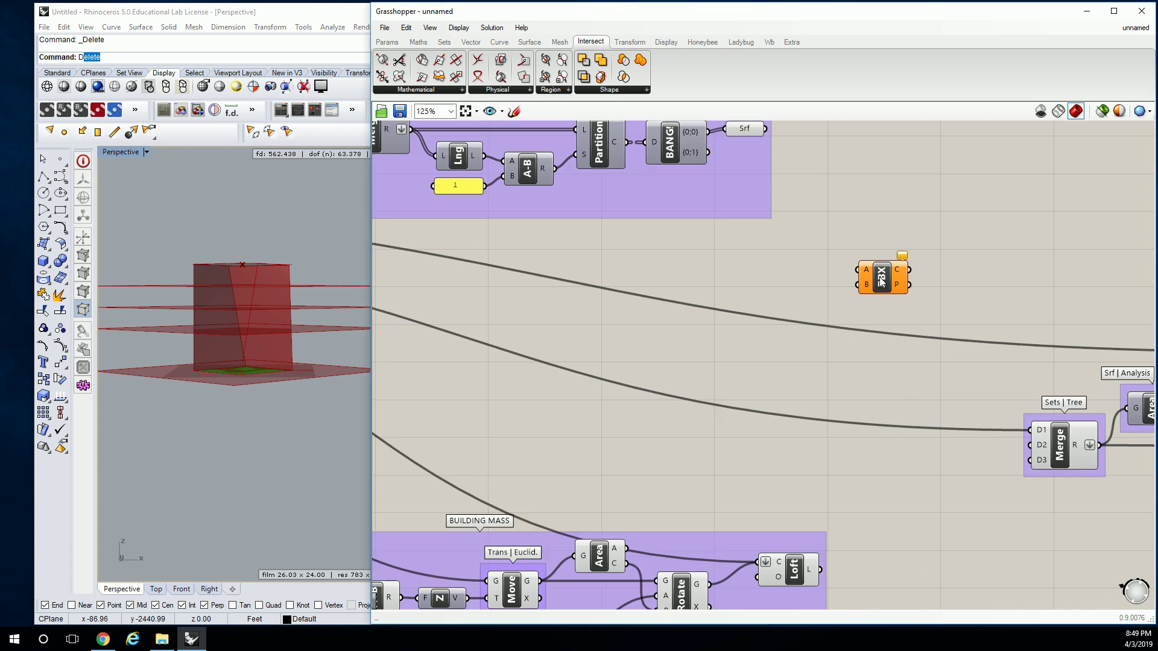
scroll(880, 281, "up", 1)
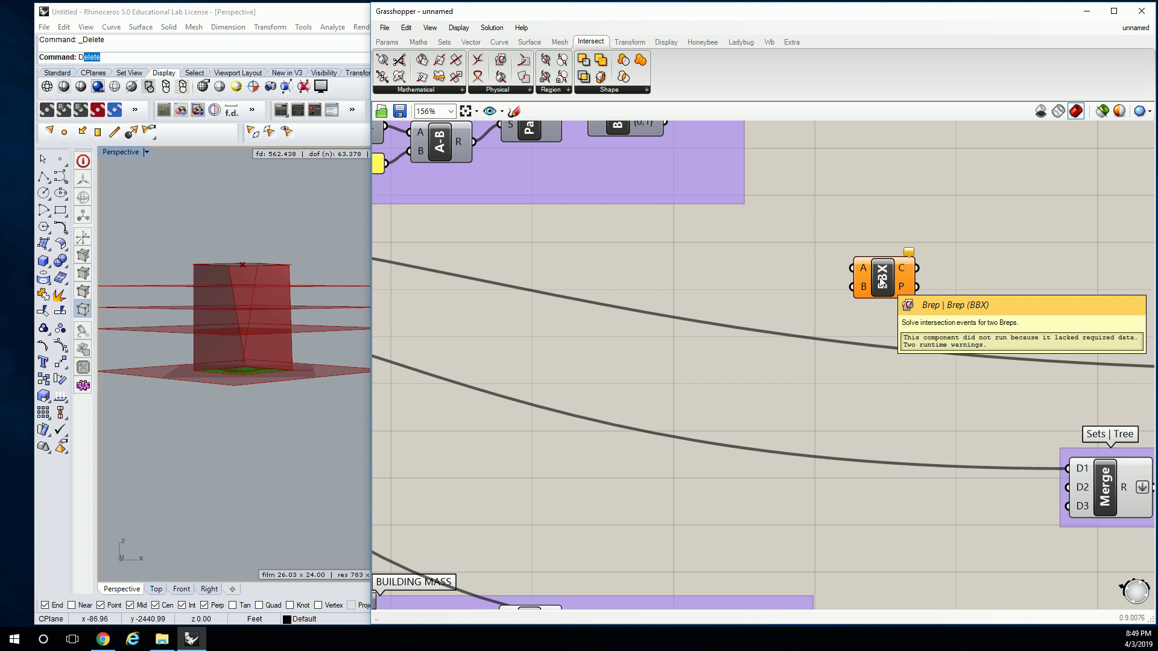
scroll(844, 265, "down", 3)
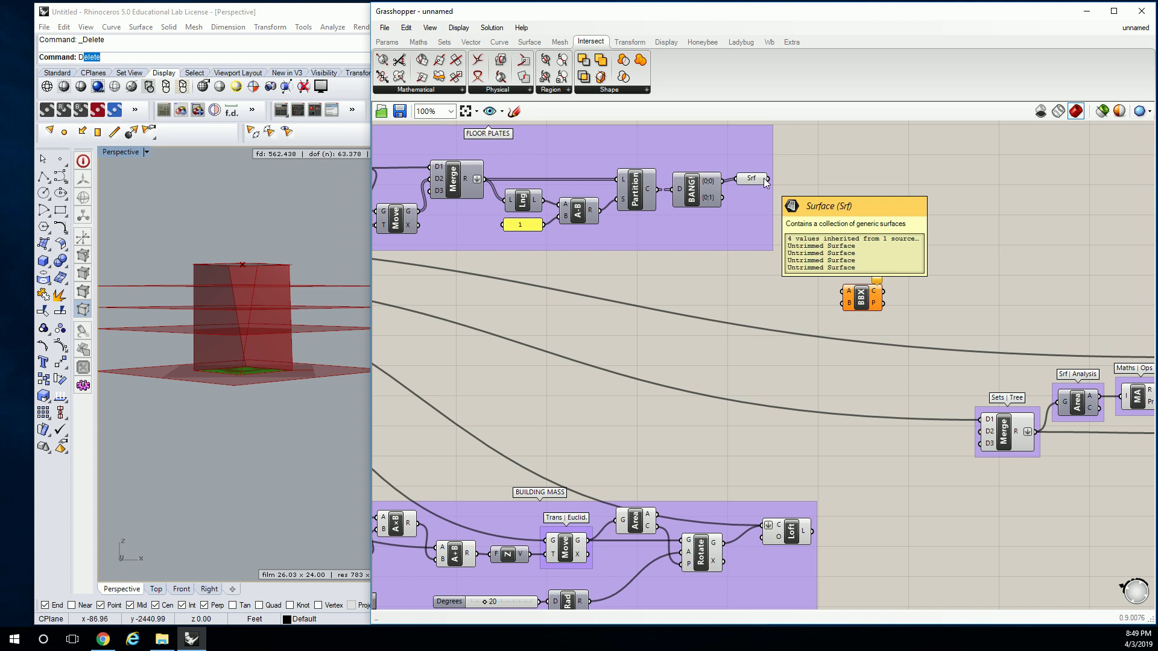
left_click_drag(769, 179, 874, 327)
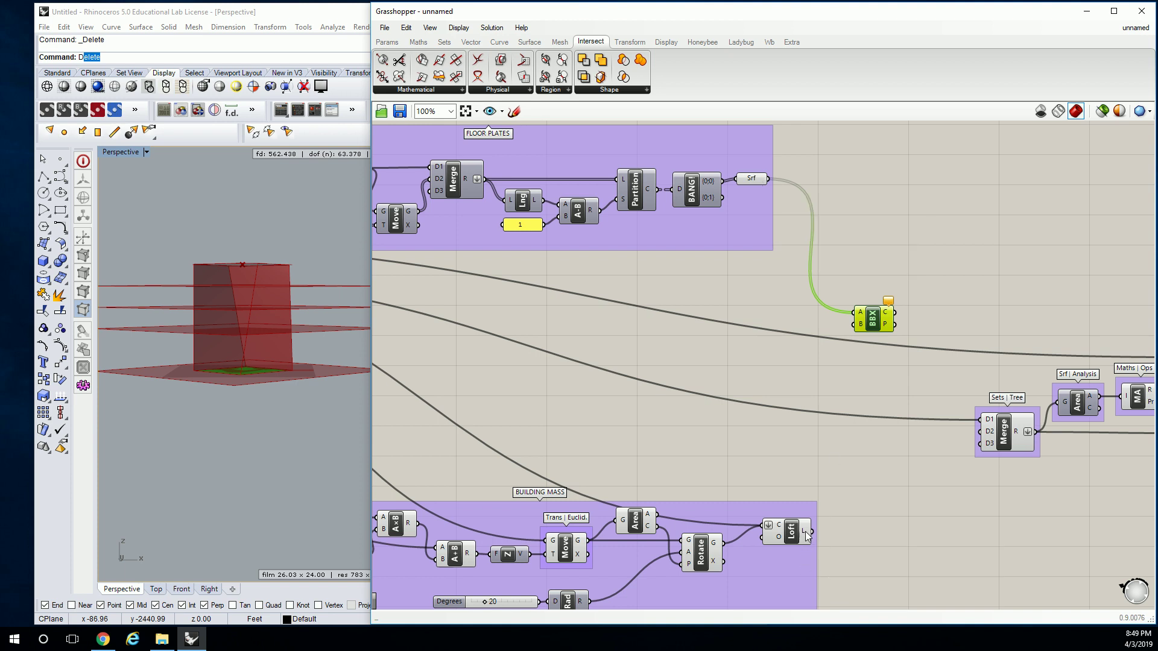
left_click_drag(807, 533, 854, 326)
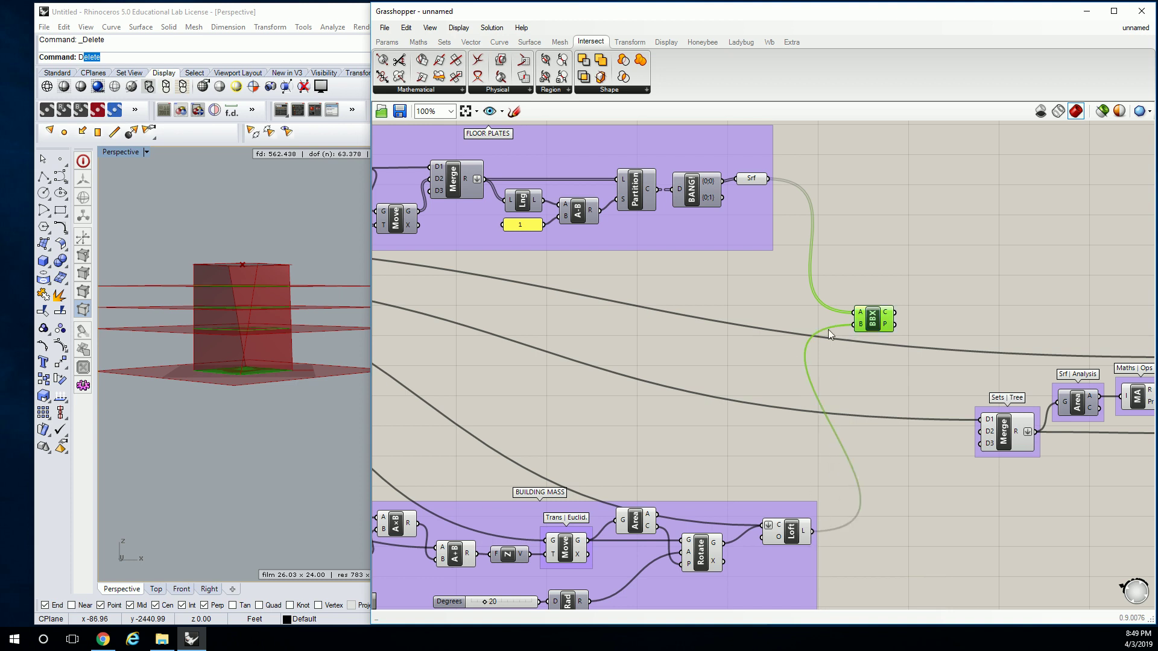
- Orbit the Rhino view from above and the side to inspect the floor intersection curves
right_click_drag(284, 349, 300, 258)
scroll(313, 283, "up", 3)
left_click(730, 348)
scroll(738, 392, "down", 2)
left_click(960, 297)
right_click_drag(256, 368, 159, 348)
left_click(877, 265)
- Window-select the floor plate and building mass groups and turn their Preview off
scroll(869, 278, "down", 3)
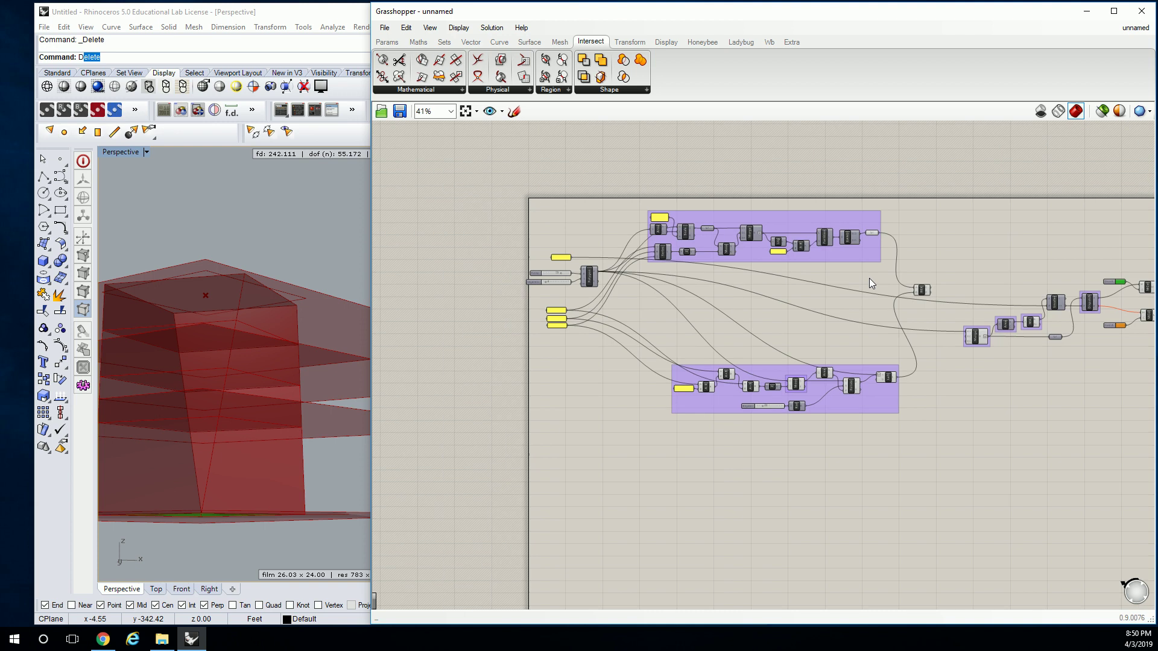
left_click(922, 290)
right_click_drag(936, 289, 748, 282)
left_click_drag(1031, 252, 732, 376)
middle_click(780, 331)
left_click(799, 284)
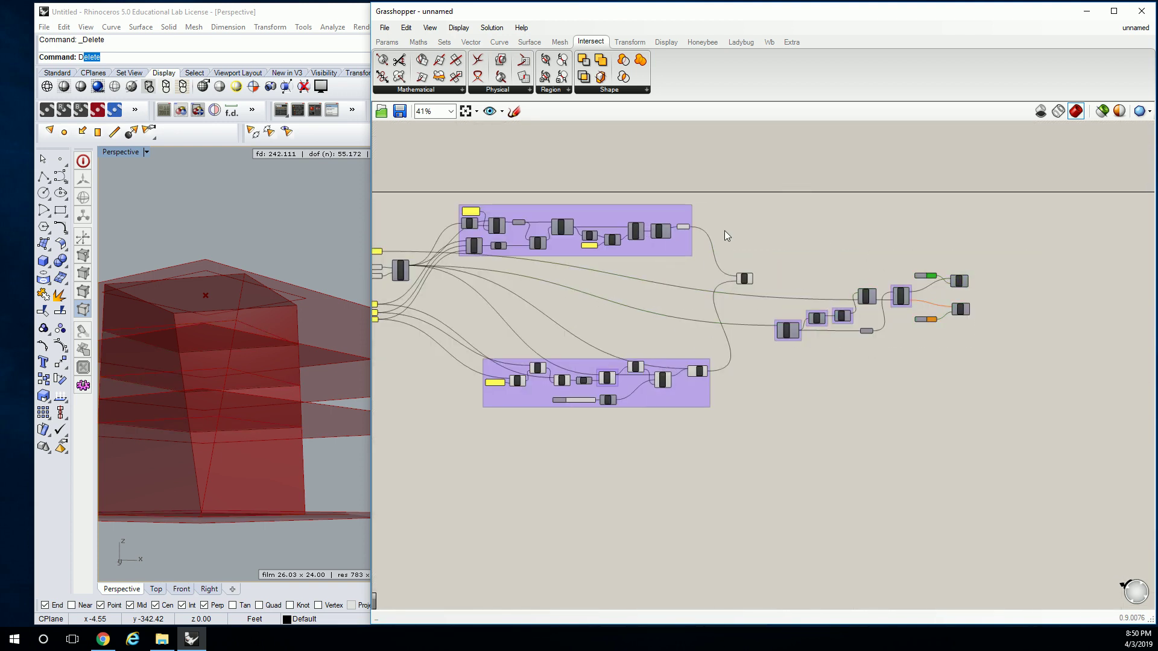
left_click_drag(709, 205, 435, 395)
middle_click(480, 305)
left_click(524, 277)
- Orbit Rhino to look nearly straight down on the curves and nudge BBX lower
right_click_drag(129, 417, 268, 404)
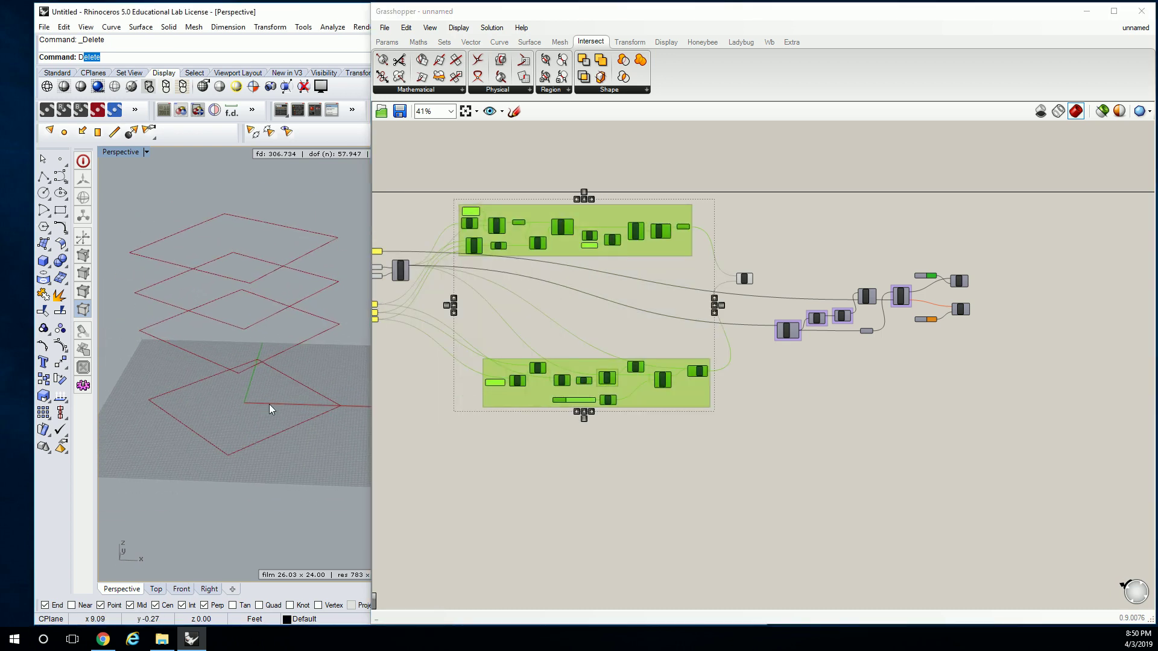
right_click_drag(207, 276, 279, 362)
scroll(697, 298, "up", 2)
scroll(697, 298, "up", 3)
left_click_drag(667, 277, 663, 307)
- Place an Area component from Surface > Analysis beside the BBX intersection
left_click(603, 272)
left_click(387, 42)
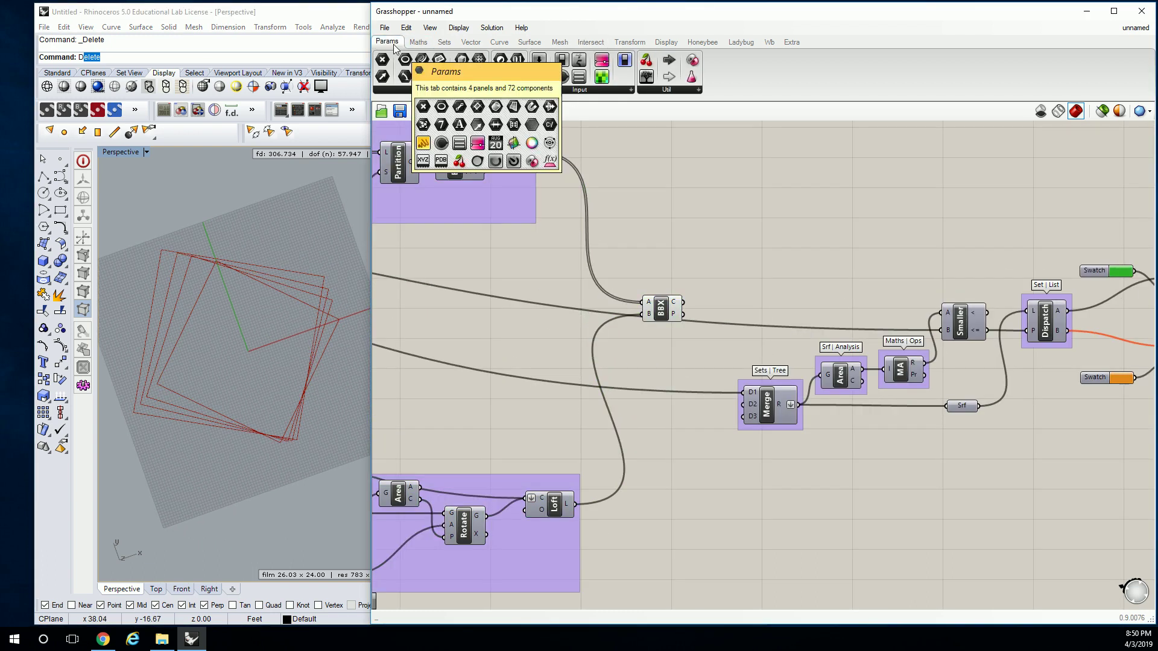
left_click(522, 43)
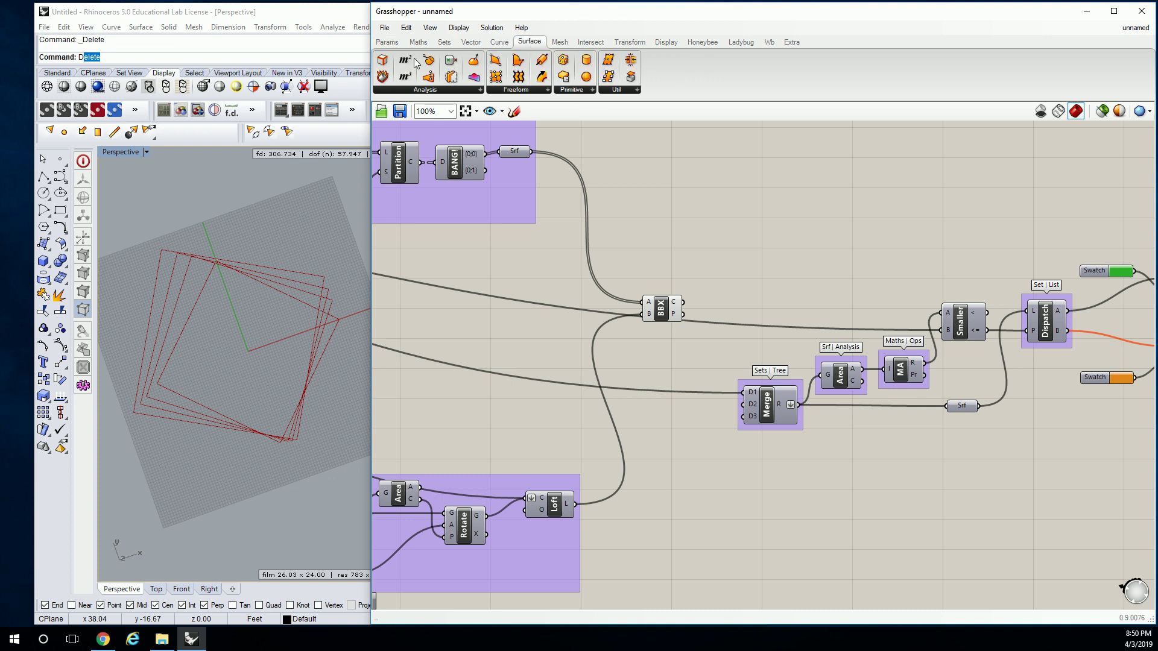
left_click_drag(405, 60, 720, 258)
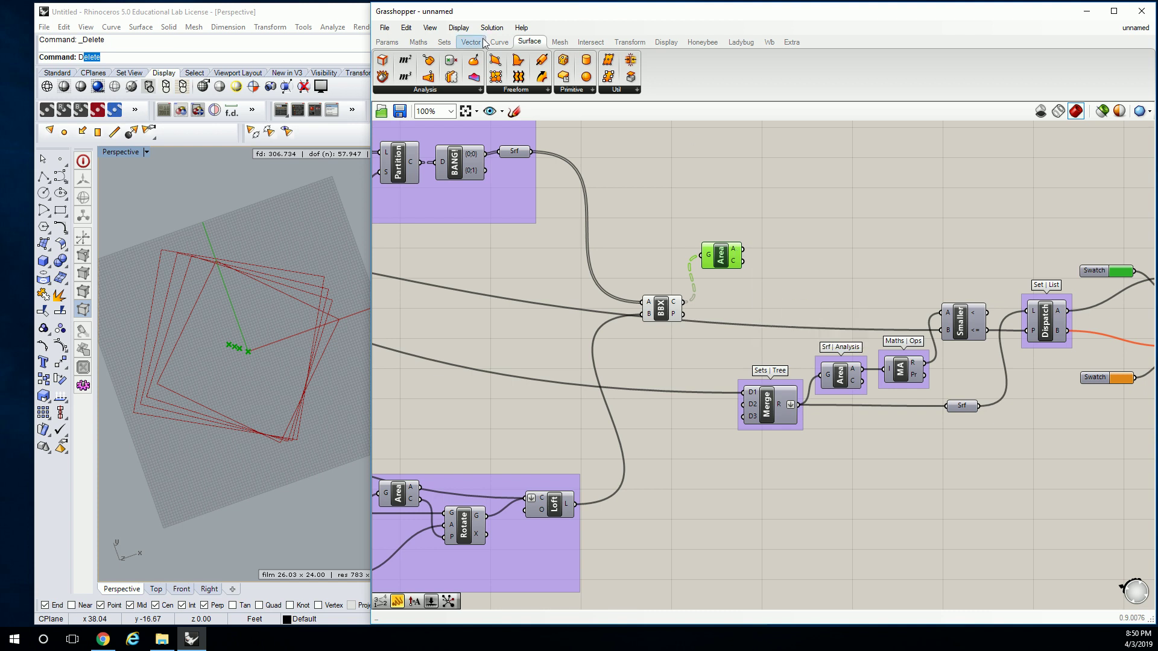
- Add a temporary Panel listing the Area results and move it aside
left_click(387, 41)
left_click_drag(539, 76, 842, 223)
left_click_drag(742, 249, 773, 230)
left_click_drag(844, 255, 871, 270)
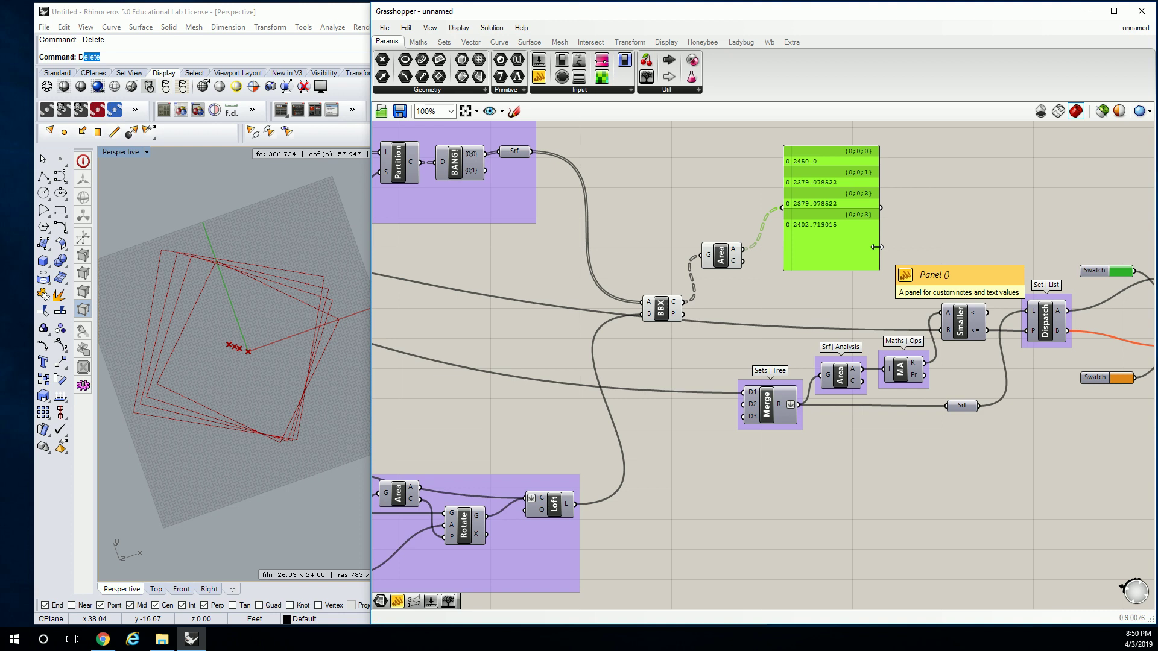
left_click_drag(824, 270, 808, 231)
- Delete the temporary Panel and Flatten the BBX C output
key("Delete")
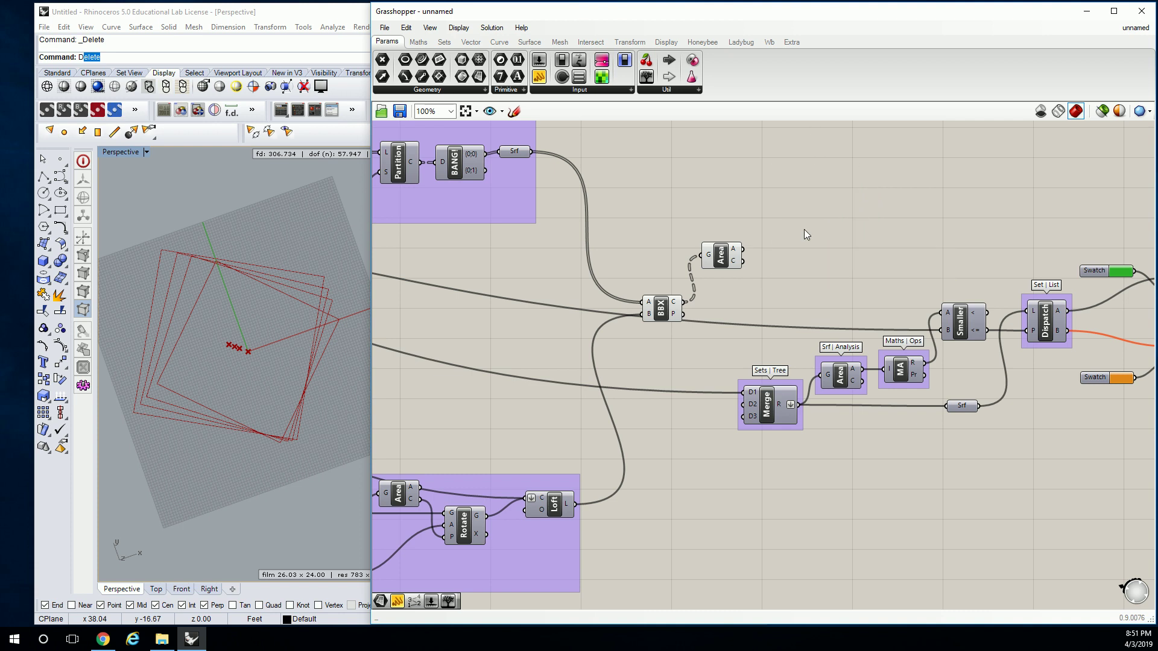
left_click_drag(719, 266, 726, 268)
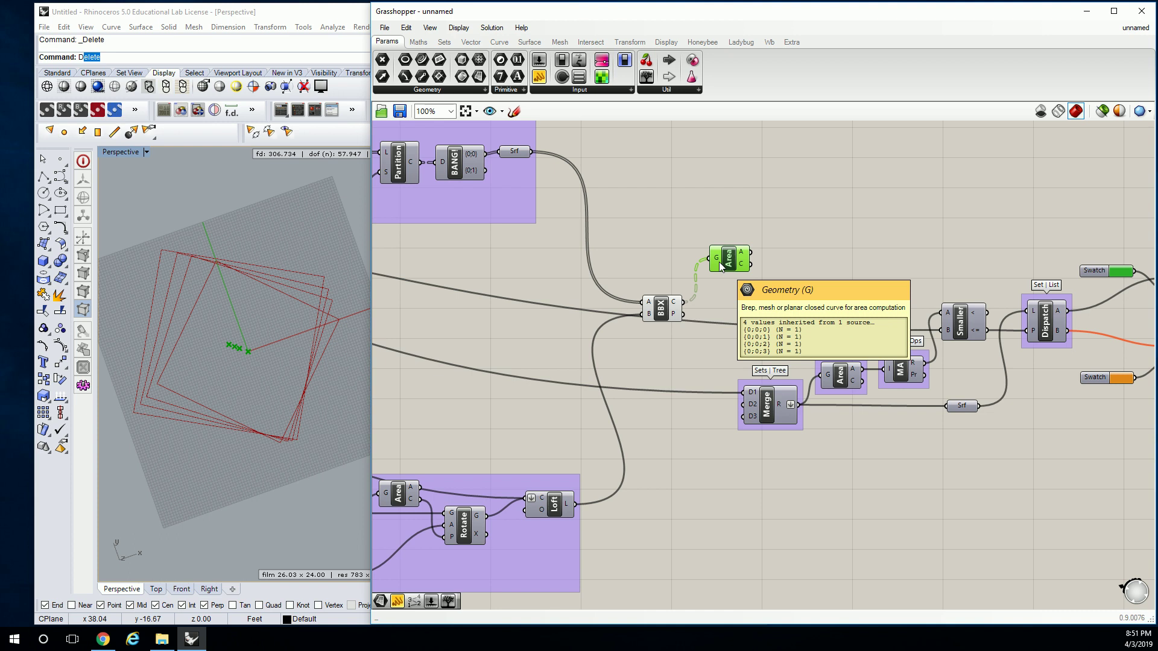
mouse_move(783, 261)
right_mouse_down()
mouse_move(708, 259)
mouse_move(770, 278)
right_mouse_up()
right_click(656, 306)
left_click(686, 381)
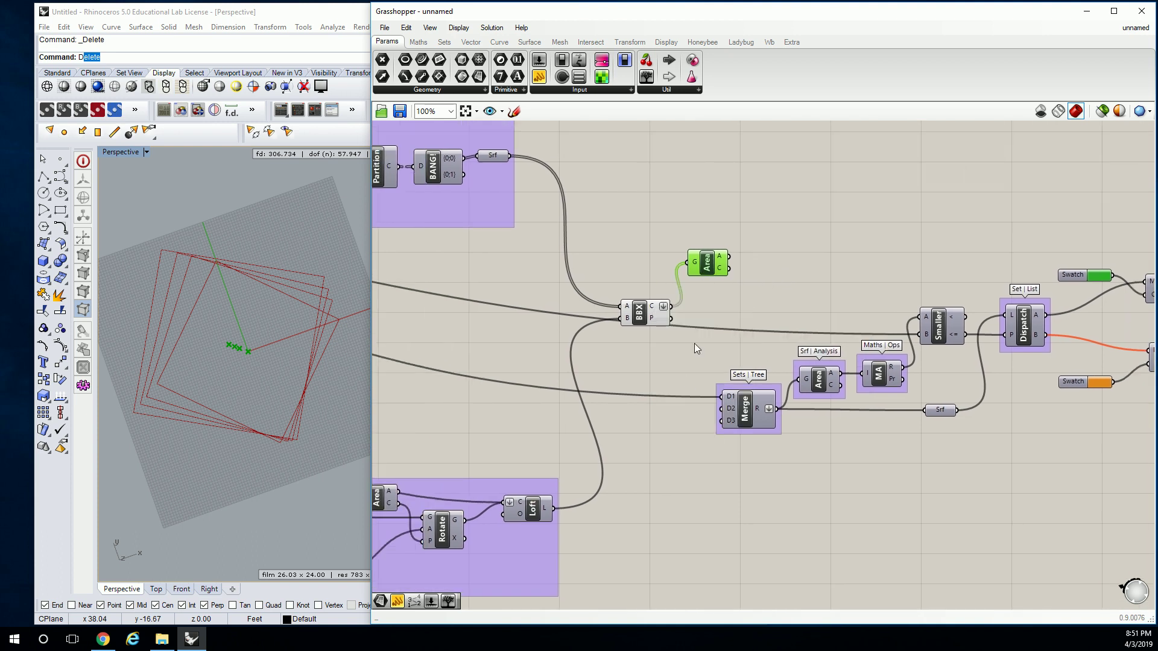
- Tidy Merge and both Area components, then wire the new Area A into MA's I input
right_click_drag(722, 285, 673, 311)
left_click(751, 309)
left_click_drag(610, 407, 582, 406)
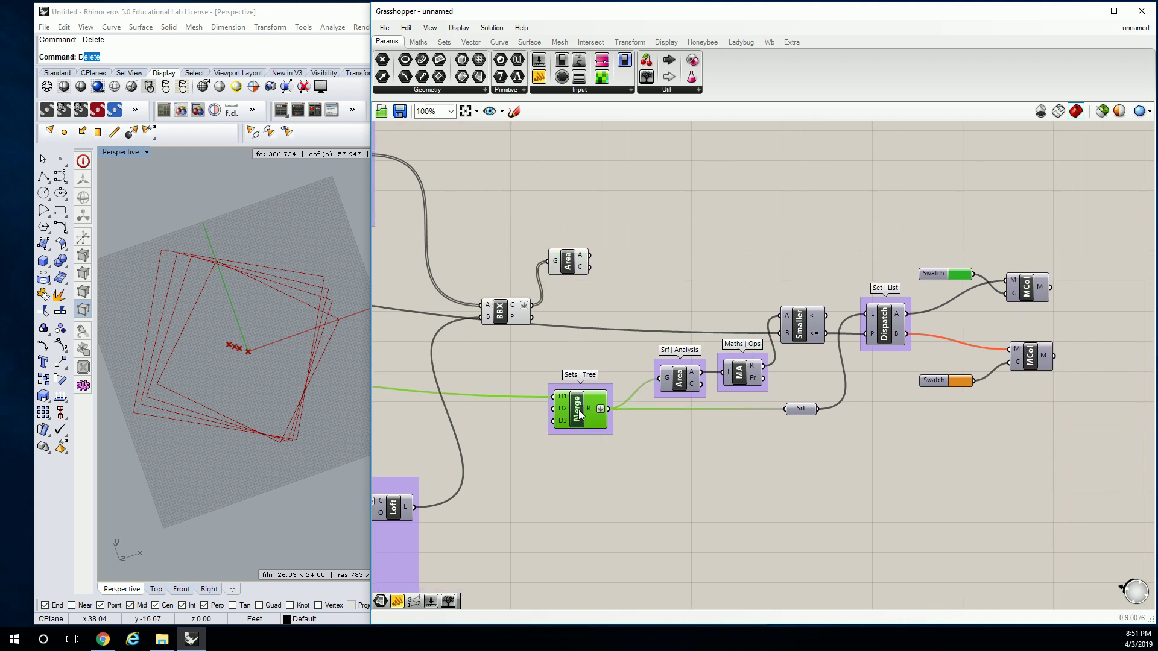
right_click_drag(584, 413, 593, 415)
left_click_drag(689, 381, 654, 379)
left_click_drag(580, 266, 652, 310)
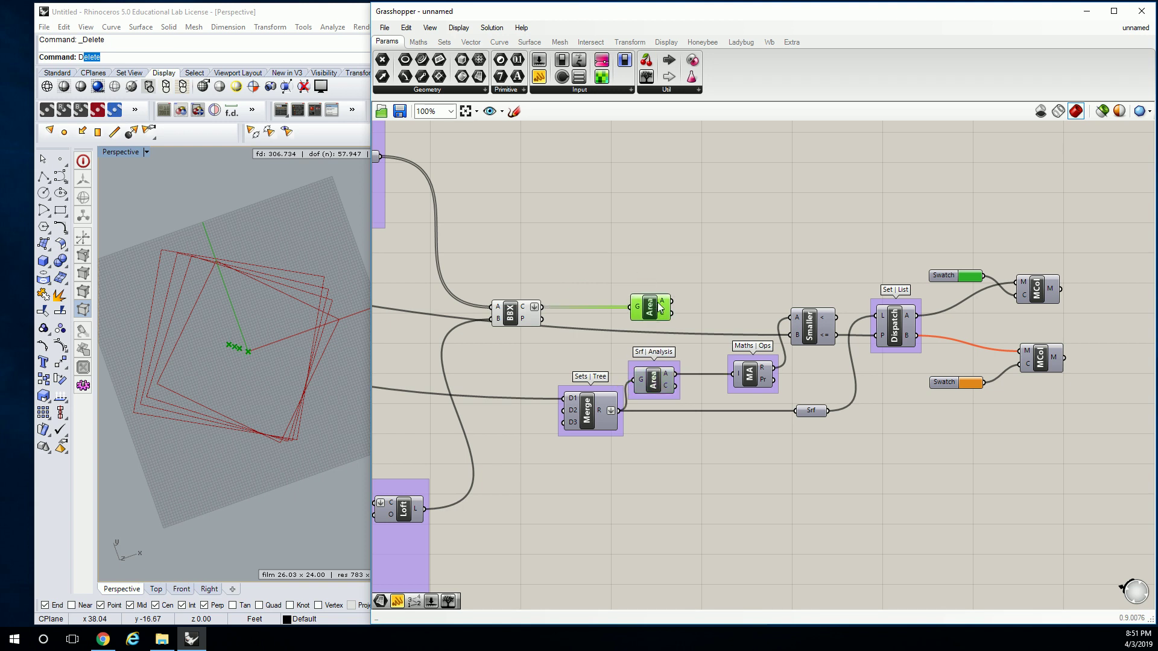
mouse_move(667, 305)
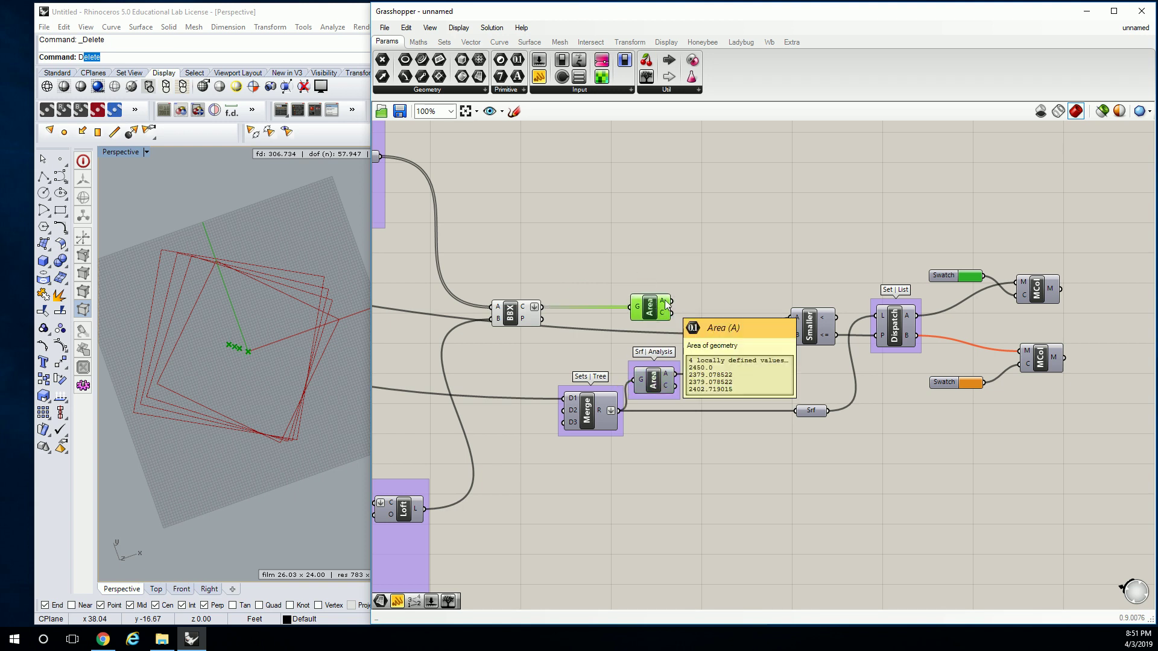
left_click_drag(670, 300, 731, 374)
left_click(735, 297)
- Delete the leftover untrimmed Srf parameter from the canvas
mouse_move(798, 331)
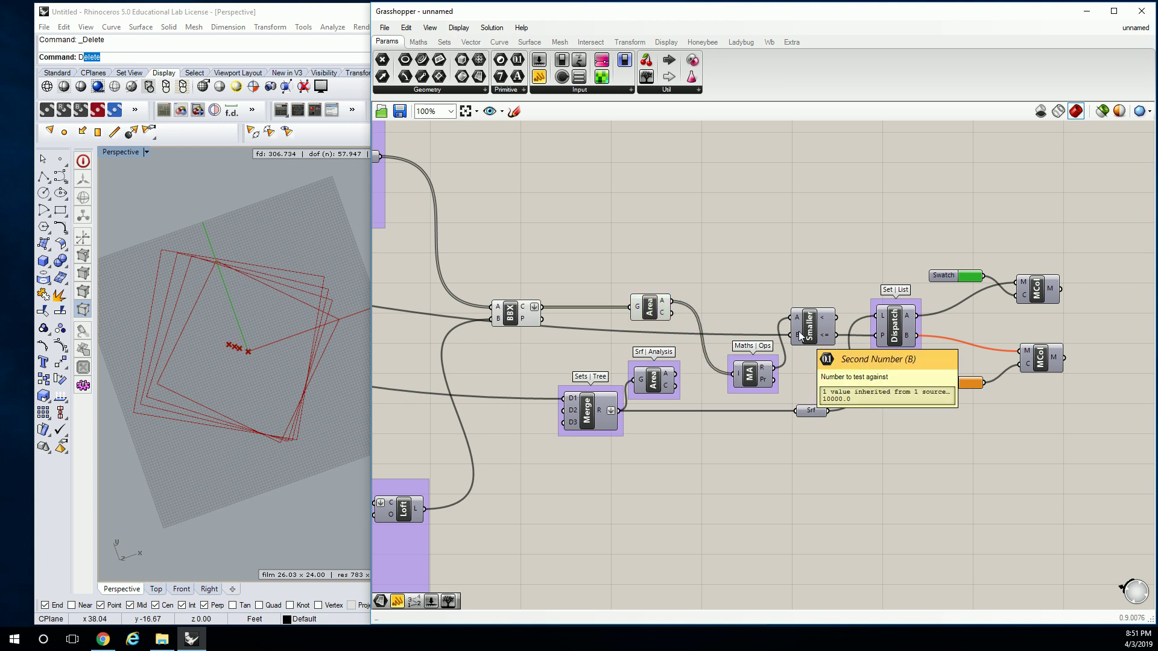
scroll(798, 331, "down", 3)
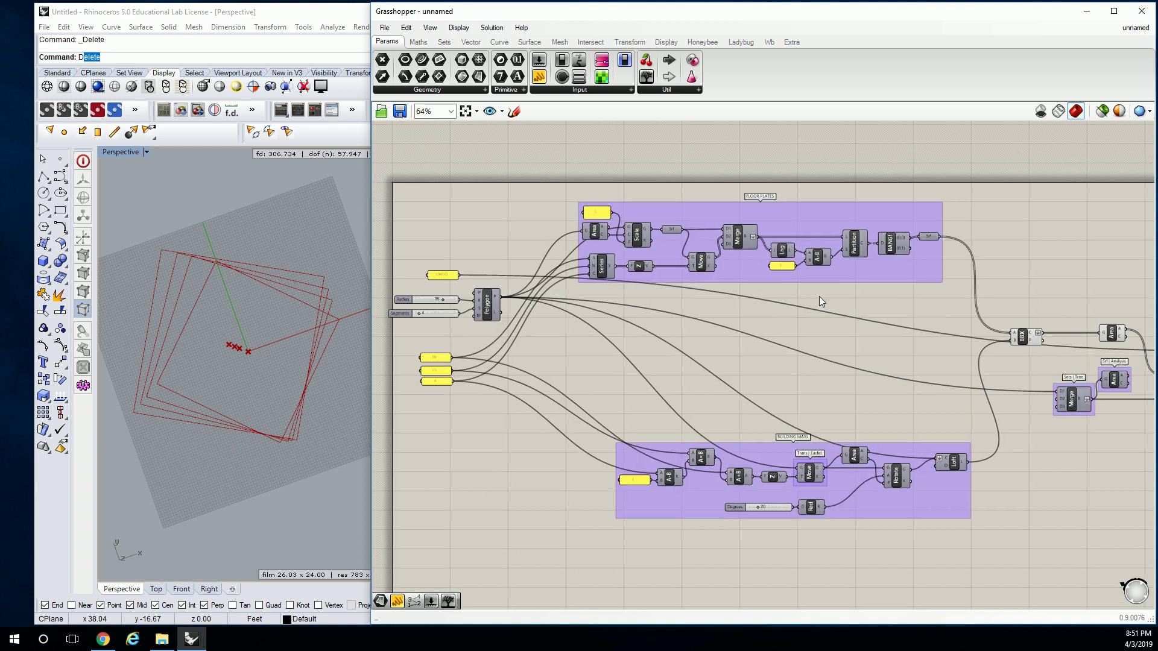
scroll(534, 278, "up", 3)
scroll(527, 274, "down", 3)
right_click_drag(1083, 342, 824, 342)
scroll(824, 341, "up", 3)
right_click_drag(877, 392, 917, 346)
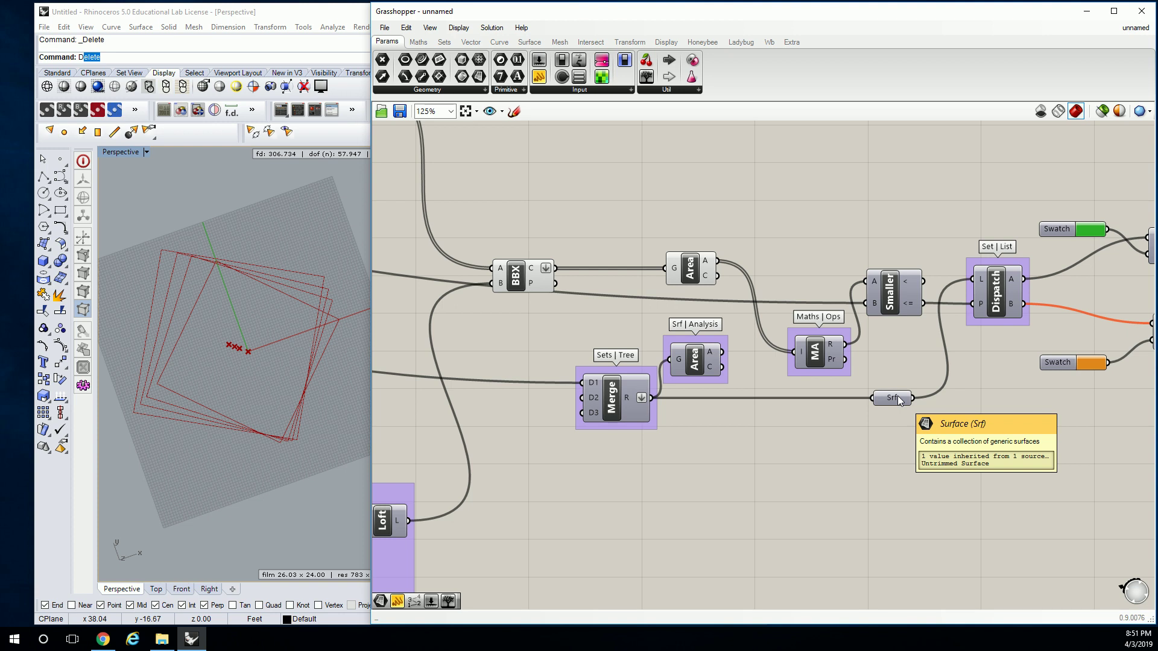
scroll(898, 400, "down", 3)
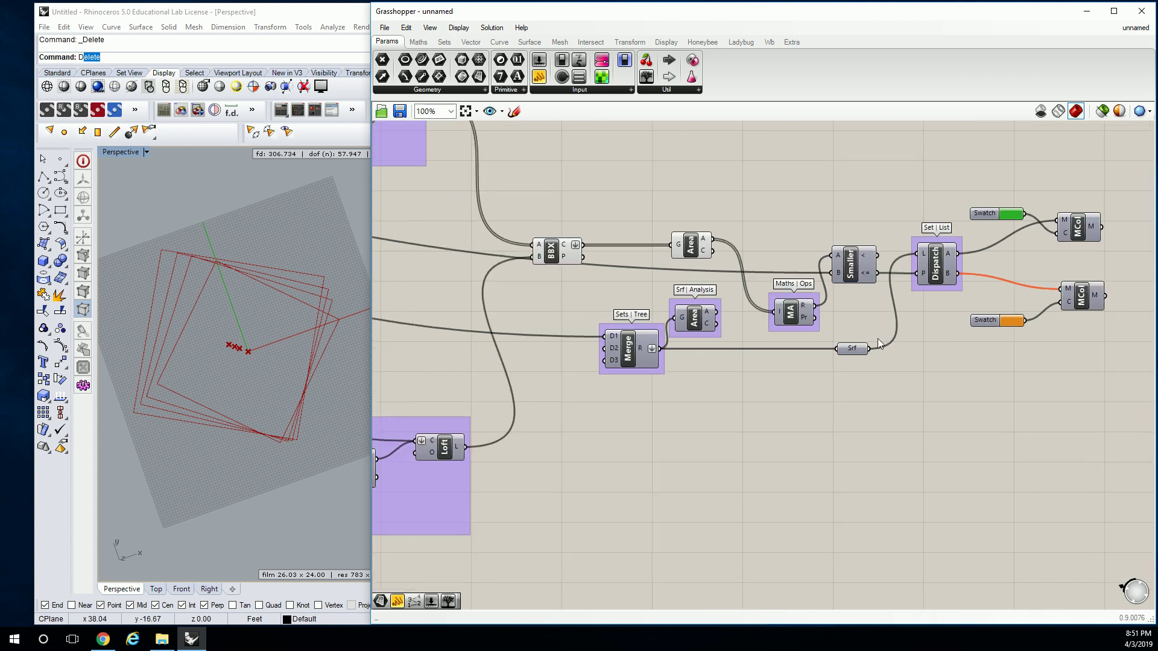
left_click_drag(859, 346, 852, 366)
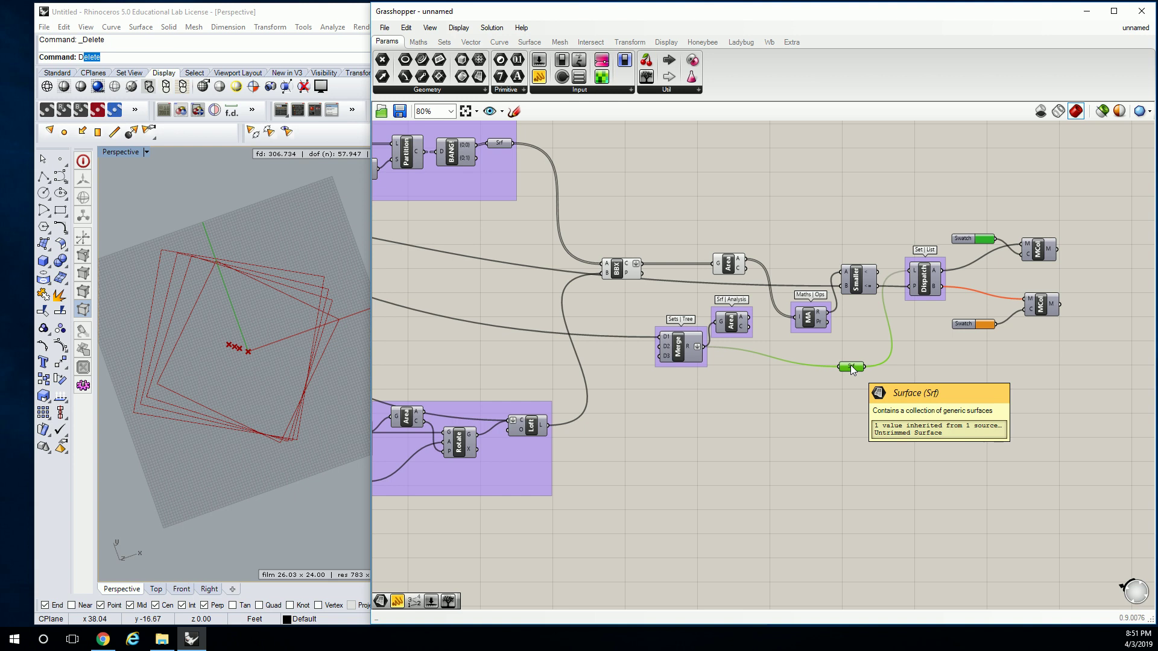
key("Delete")
- Enable the Loft component's Preview and orbit the full tower in Rhino
right_click_drag(877, 305, 998, 315)
scroll(923, 320, "down", 2)
scroll(832, 338, "up", 1)
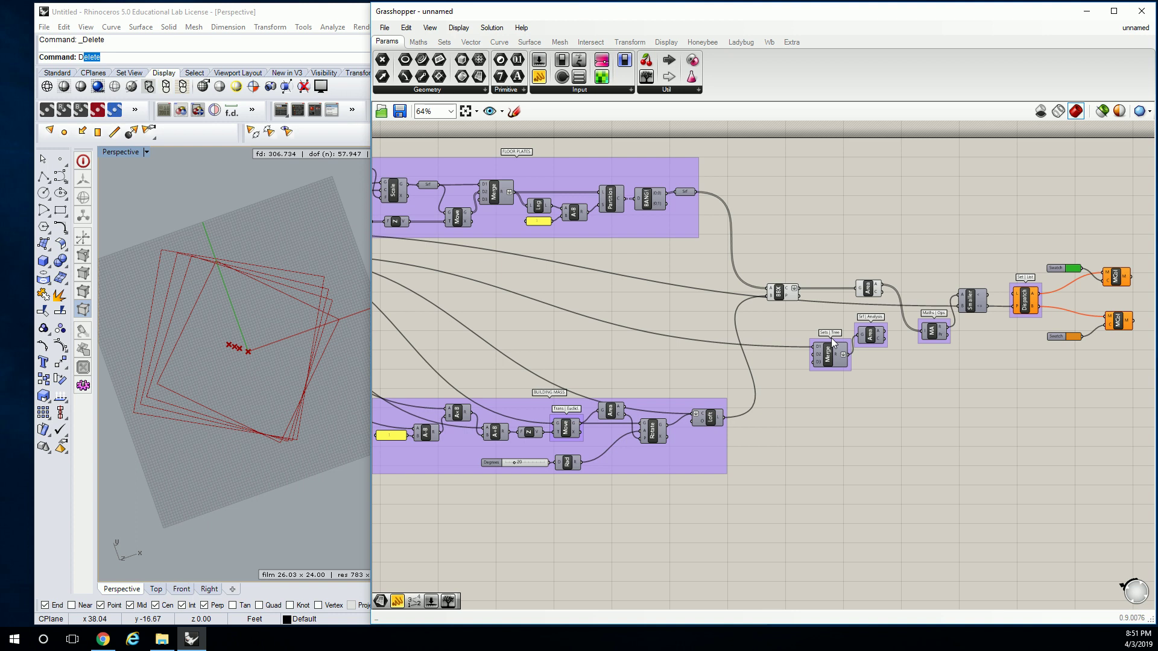
right_click_drag(839, 380, 716, 355)
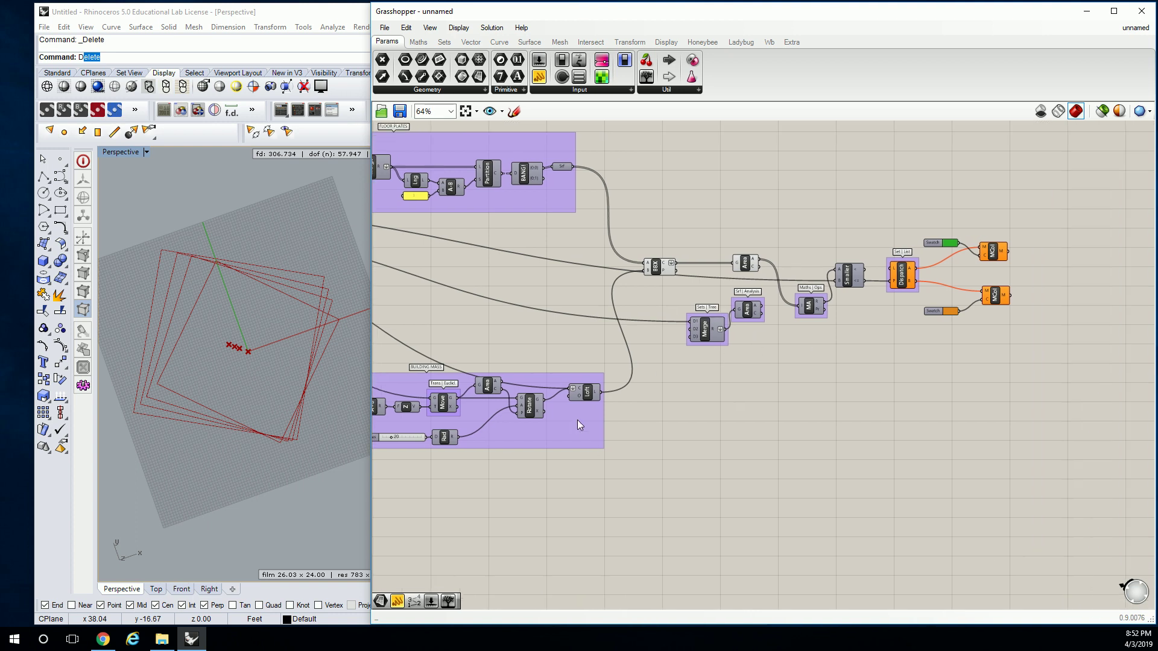
left_click(584, 393)
right_click(586, 393)
left_click(630, 416)
right_click_drag(325, 338, 292, 245)
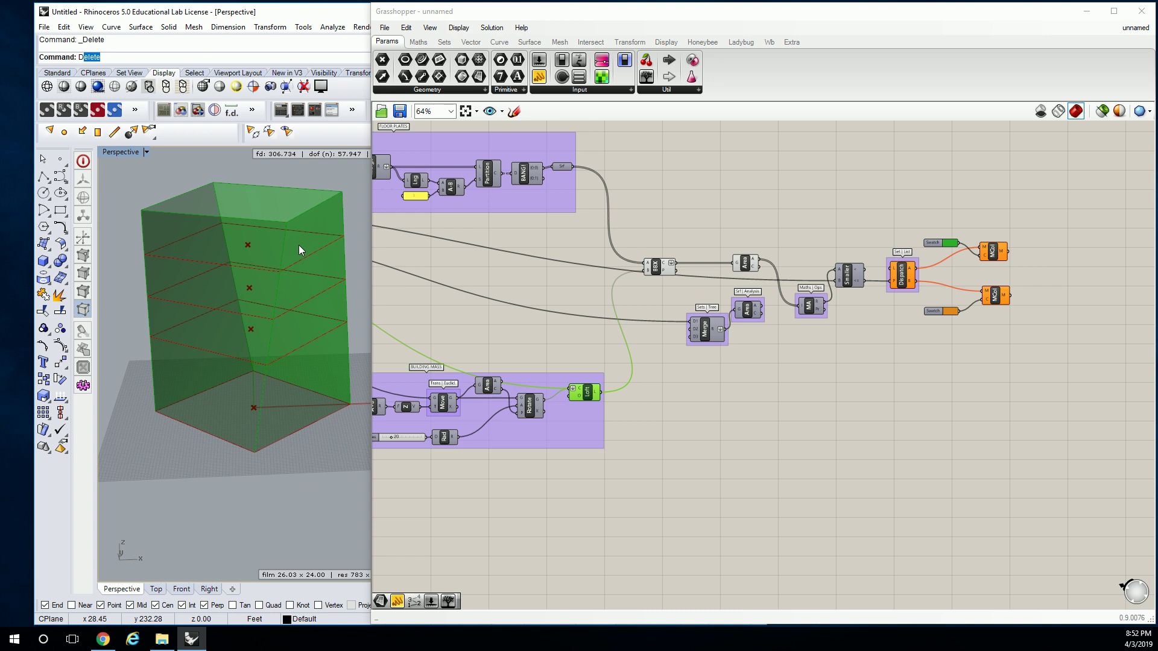
- Wire Loft L into Dispatch L and enable Preview on both MCol components
left_click(677, 409)
right_click_drag(740, 383, 669, 401)
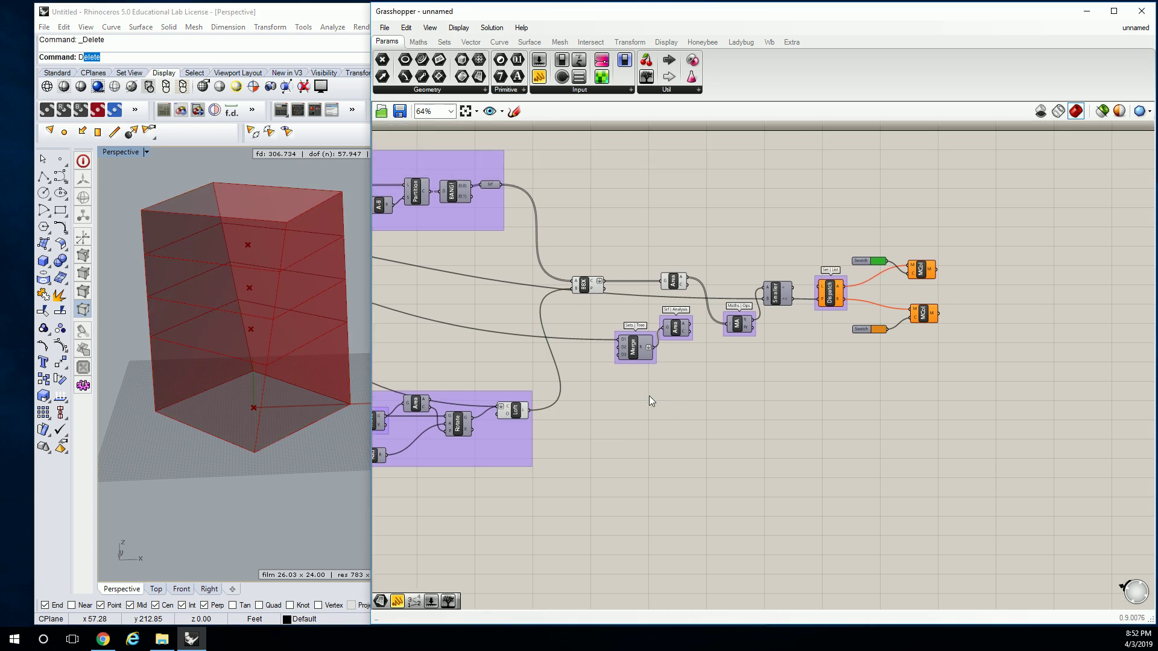
left_click_drag(530, 410, 819, 287)
left_click_drag(971, 234, 901, 341)
key("space")
left_click(953, 254)
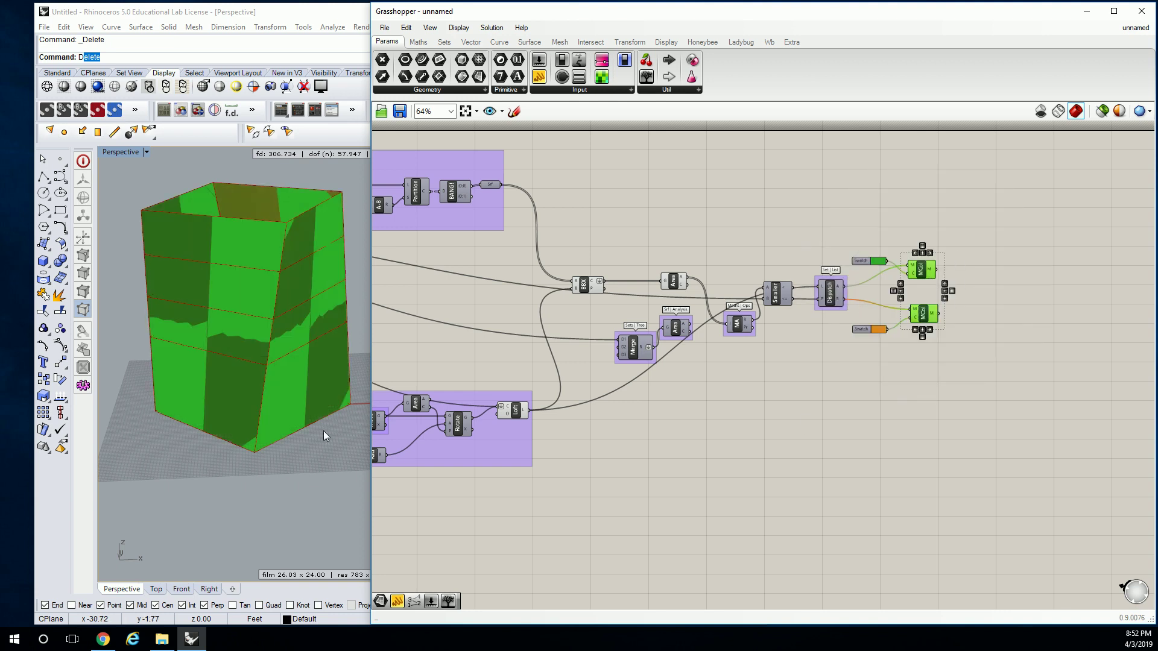
left_click(753, 256)
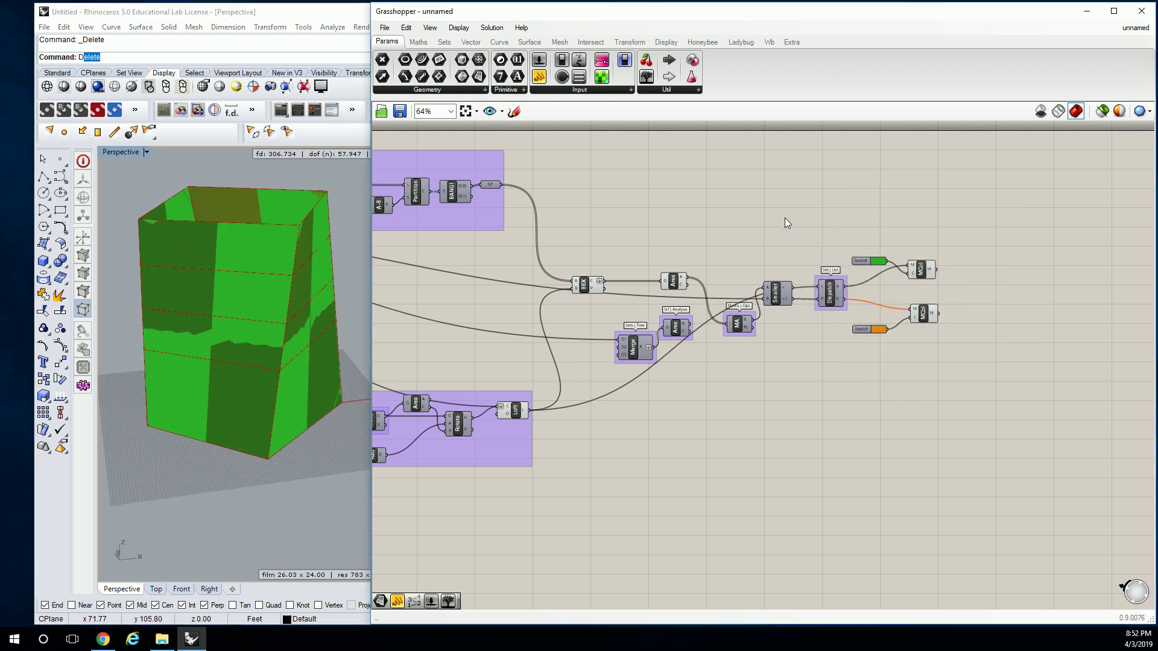
- Disable Preview on the intermediate analysis components
left_click_drag(784, 218, 508, 481)
key("space")
left_click(553, 350)
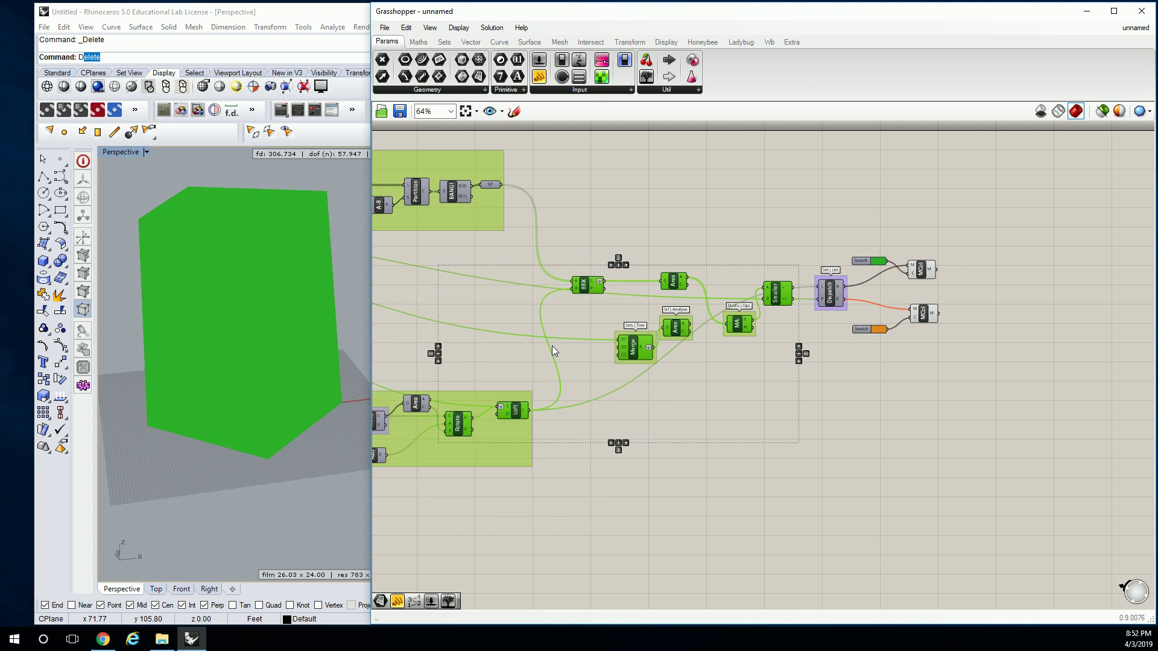
left_click(606, 258)
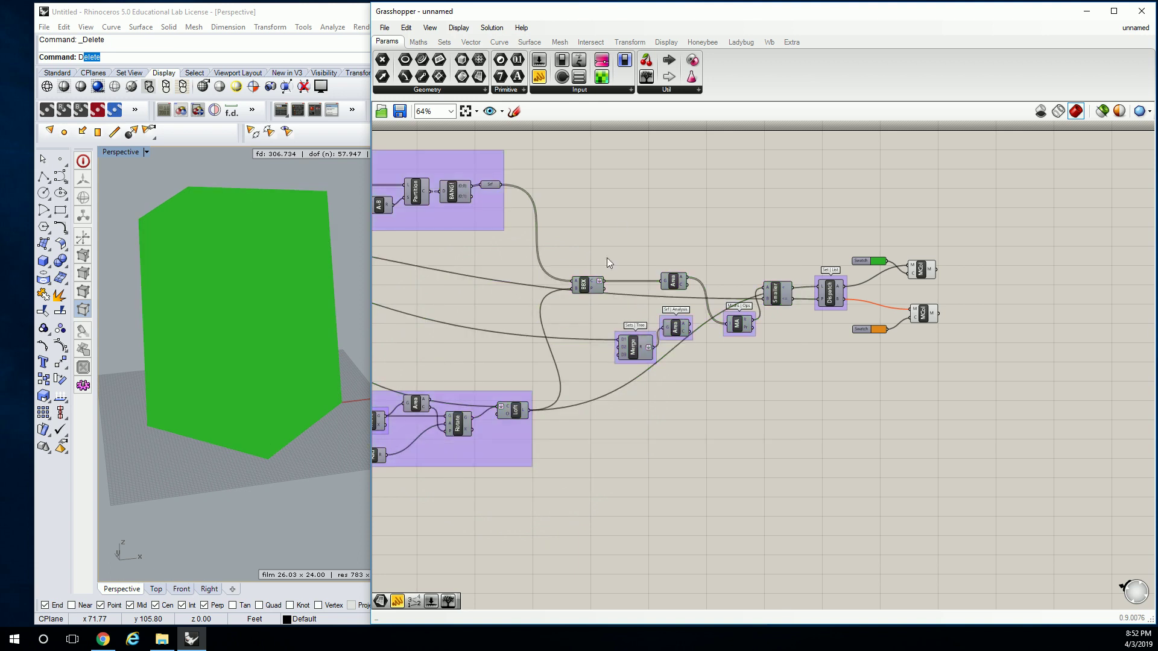
- Turn on BBX Preview so the floor section lines show over the green tower
left_click(583, 284)
right_click(591, 284)
left_click(621, 307)
left_click(586, 215)
right_click_drag(539, 219, 647, 211)
left_click(624, 403)
left_click(617, 365)
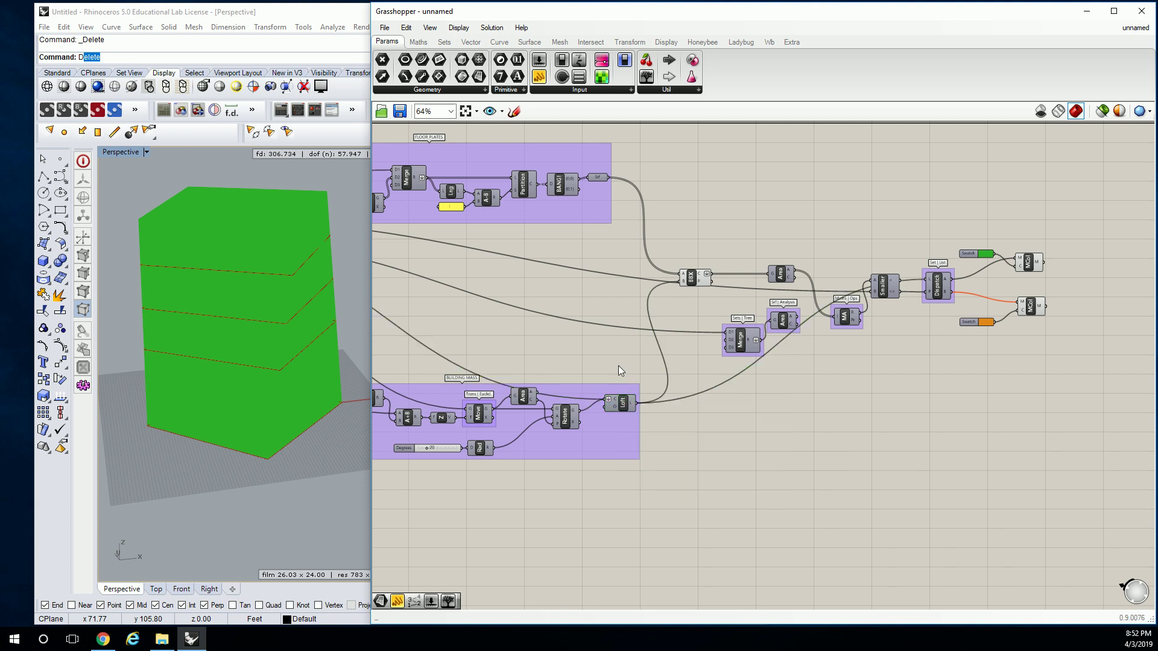
- Place a Deconstruct Brep component below the loft and feed it Loft's output
left_click(529, 42)
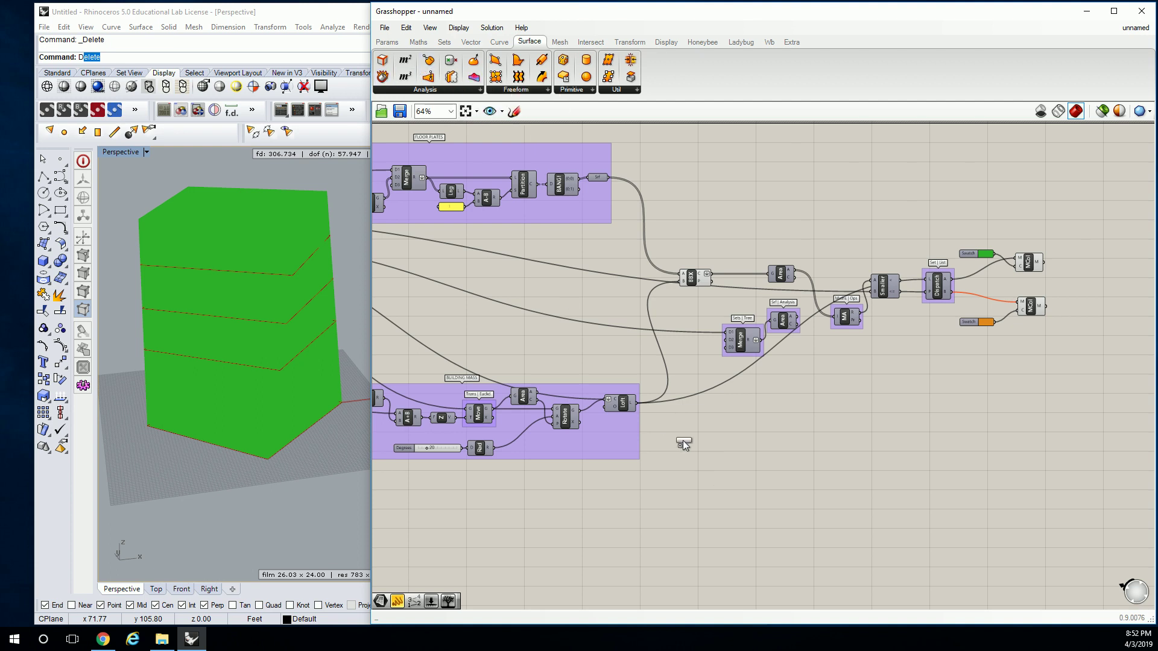
left_click_drag(429, 76, 683, 442)
scroll(683, 445, "up", 4)
left_click_drag(580, 362, 661, 451)
- Add a Curve parameter at DeBrep's E output and hide DeBrep's preview
left_click(386, 41)
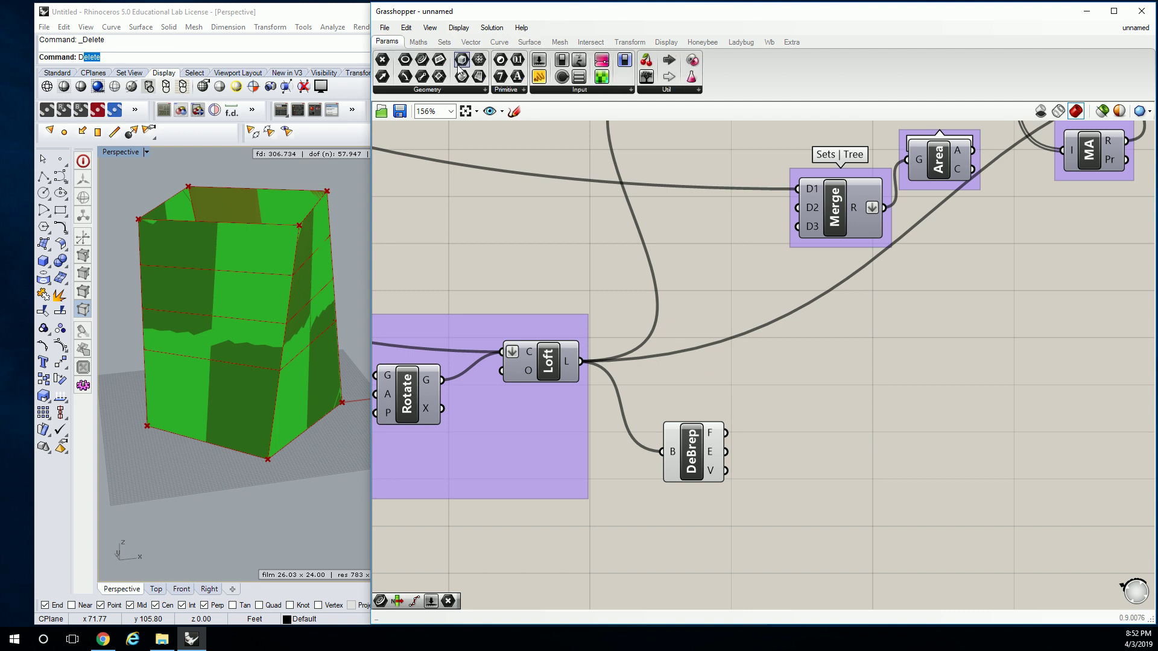
left_click_drag(422, 59, 658, 258)
left_click_drag(758, 446, 786, 455)
left_click(672, 476)
middle_click(684, 452)
left_click(725, 405)
scroll(740, 365, "down", 2)
right_click_drag(234, 251, 276, 253)
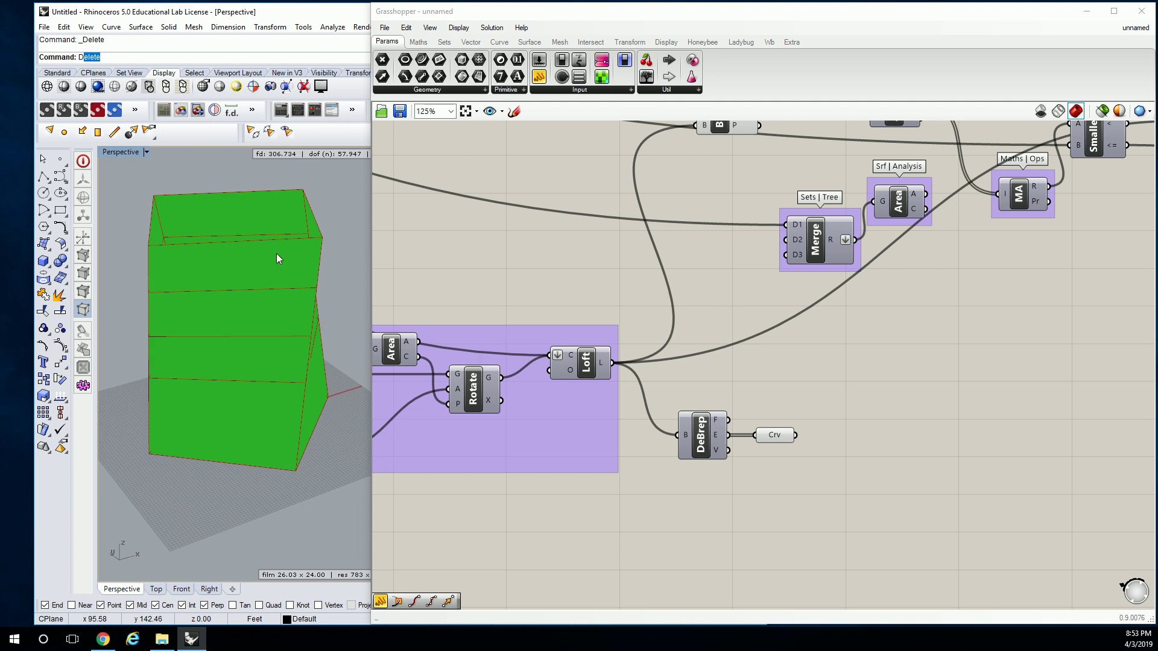
- Vary the Polygon Radius slider to test the threshold colouring
scroll(787, 362, "down", 1)
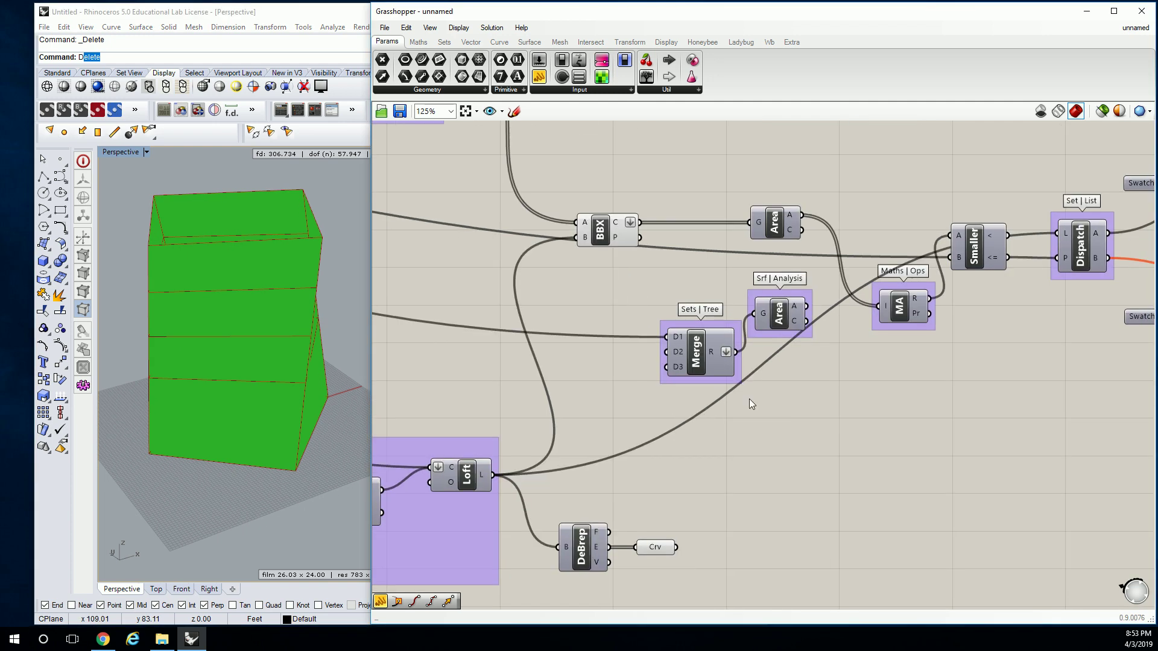
scroll(786, 371, "down", 1)
right_click_drag(759, 356, 847, 354)
scroll(848, 354, "down", 1)
right_click_drag(601, 269, 748, 269)
scroll(491, 245, "up", 4)
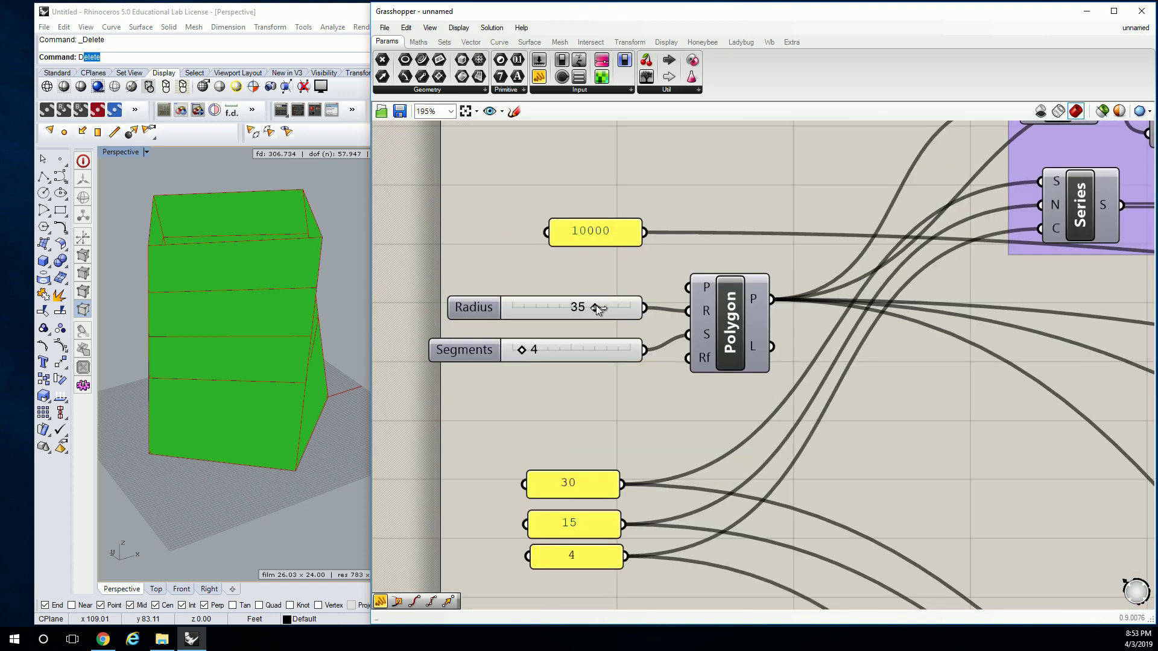
mouse_move(597, 309)
left_mouse_down()
mouse_move(575, 313)
mouse_move(611, 317)
mouse_move(588, 323)
mouse_move(601, 312)
left_mouse_up()
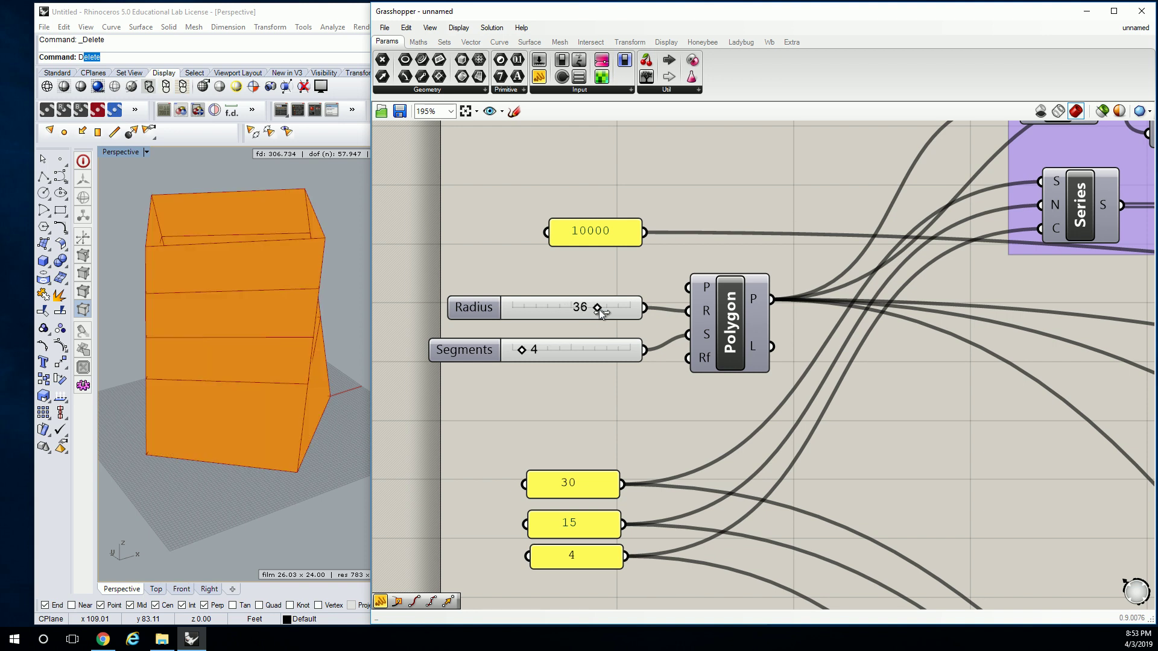
- Raise the Degrees slider to 49, twisting the tower while it stays green
scroll(796, 273, "down", 6)
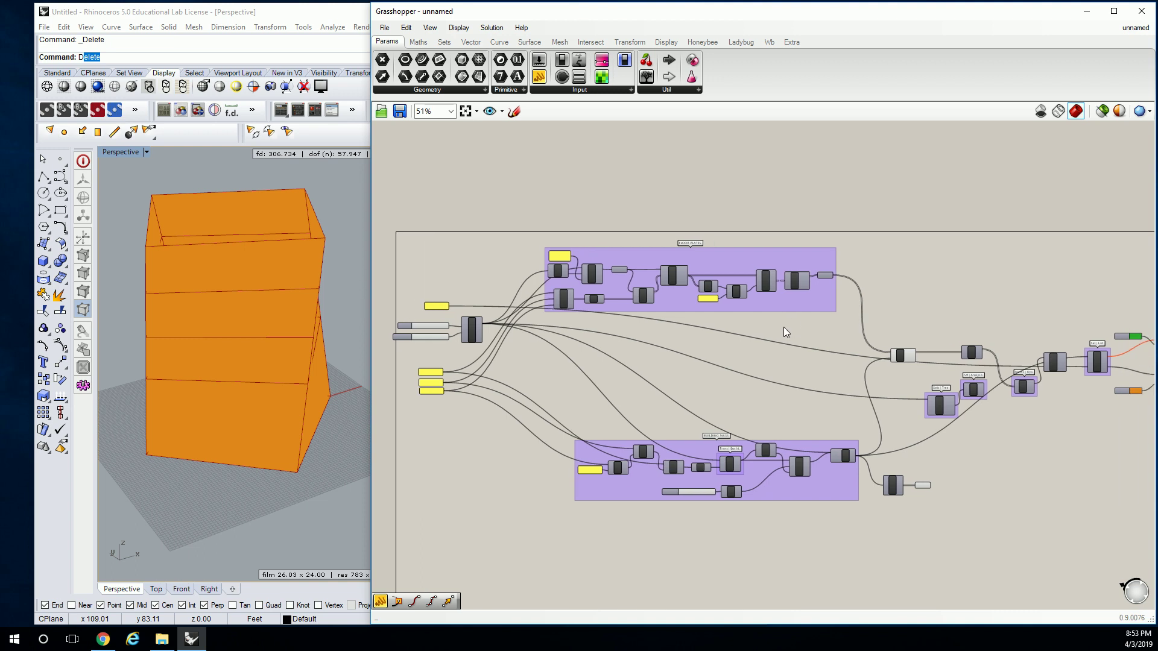
scroll(911, 361, "up", 3)
mouse_move(820, 352)
scroll(820, 353, "down", 2)
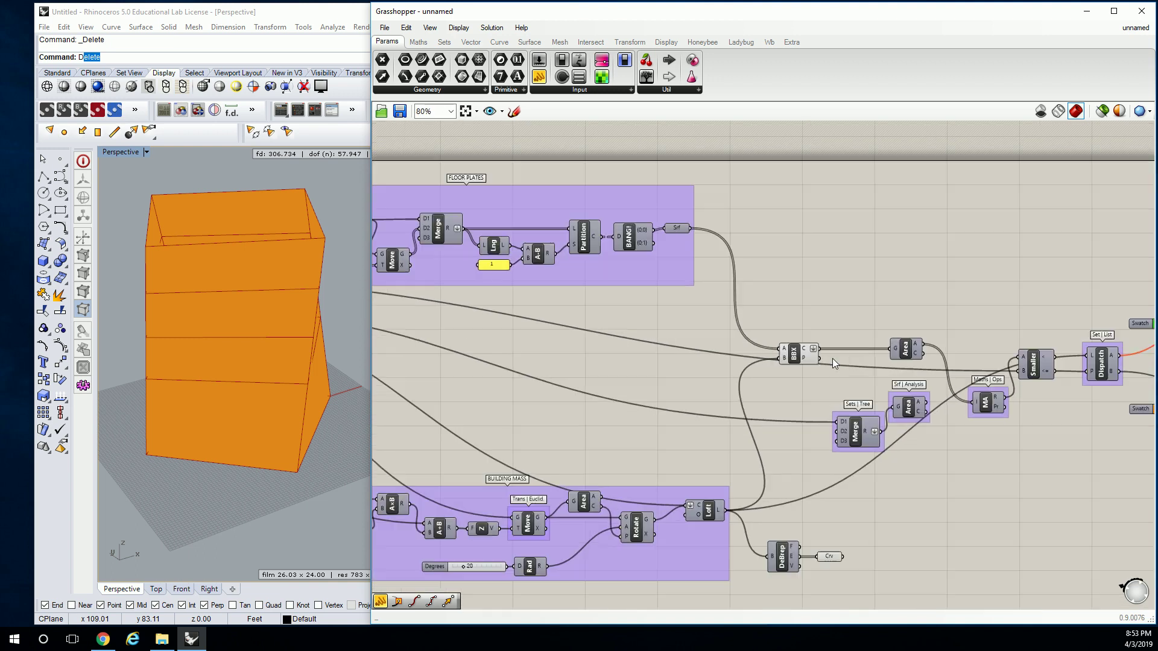
scroll(666, 464, "up", 4)
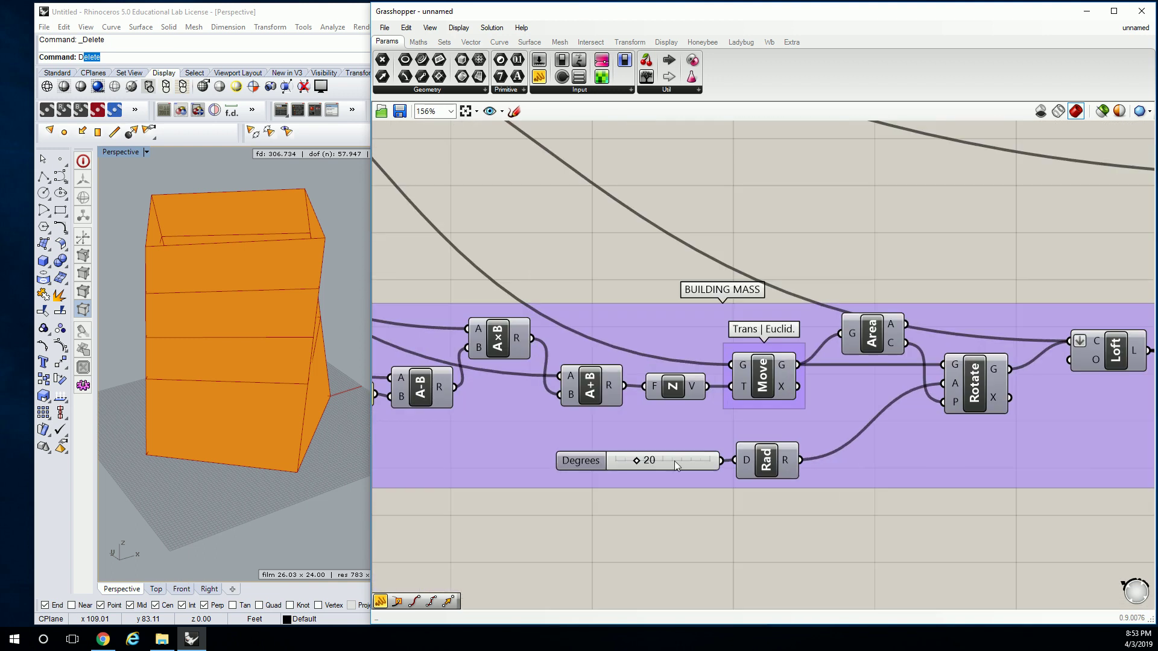
mouse_move(637, 462)
left_mouse_down()
mouse_move(656, 468)
mouse_move(629, 468)
mouse_move(649, 469)
left_mouse_up()
right_click_drag(163, 344, 245, 339)
mouse_move(645, 461)
left_mouse_down()
mouse_move(632, 458)
mouse_move(669, 454)
mouse_move(588, 456)
mouse_move(667, 461)
left_mouse_up()
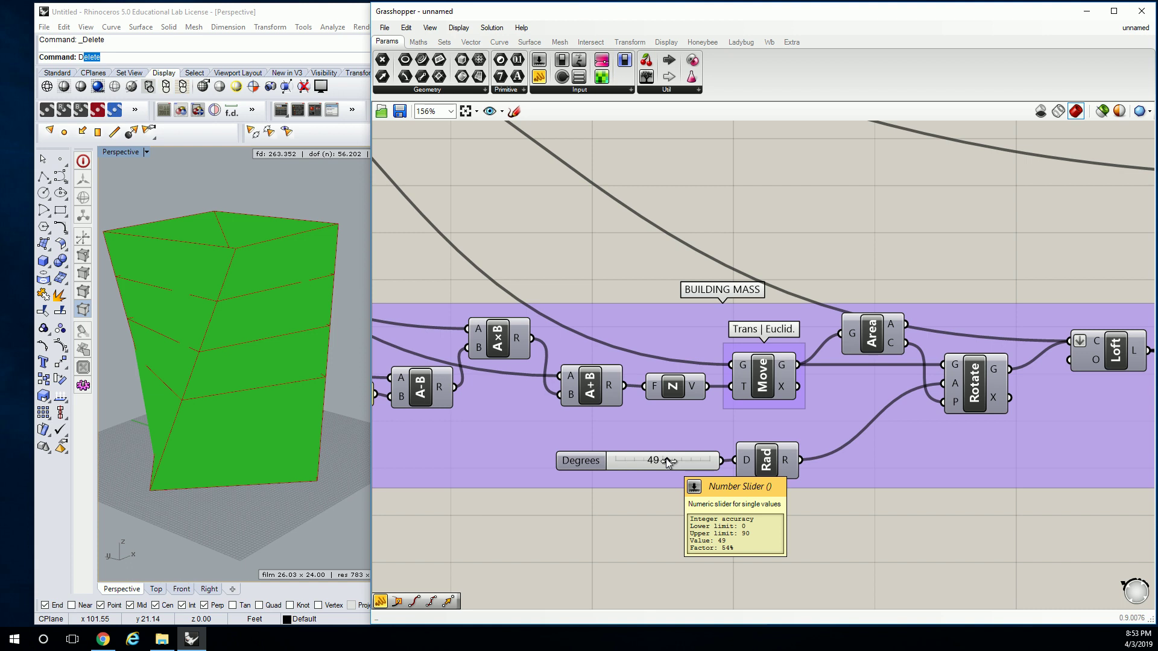
- Window-select the floor-area analysis components and group them with Ctrl+G
scroll(668, 461, "down", 5)
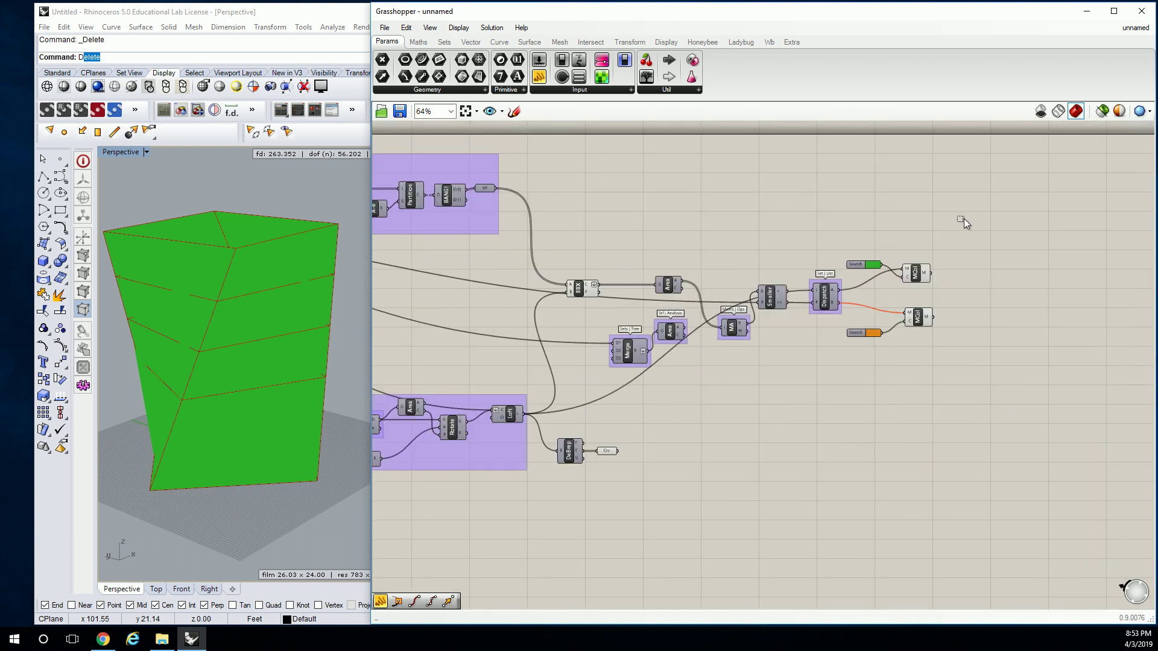
left_click_drag(961, 218, 563, 369)
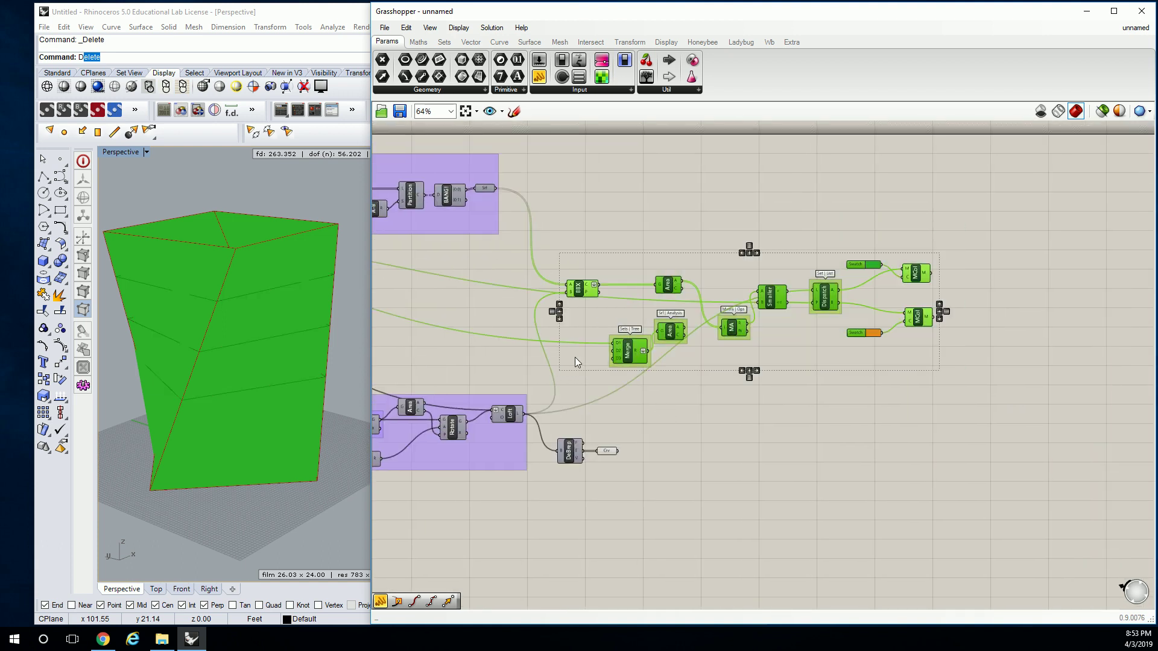
key("ctrl+g")
scroll(613, 271, "up", 3)
- Name the group 'SF Analysis' and recentre the whole definition
left_click(750, 259)
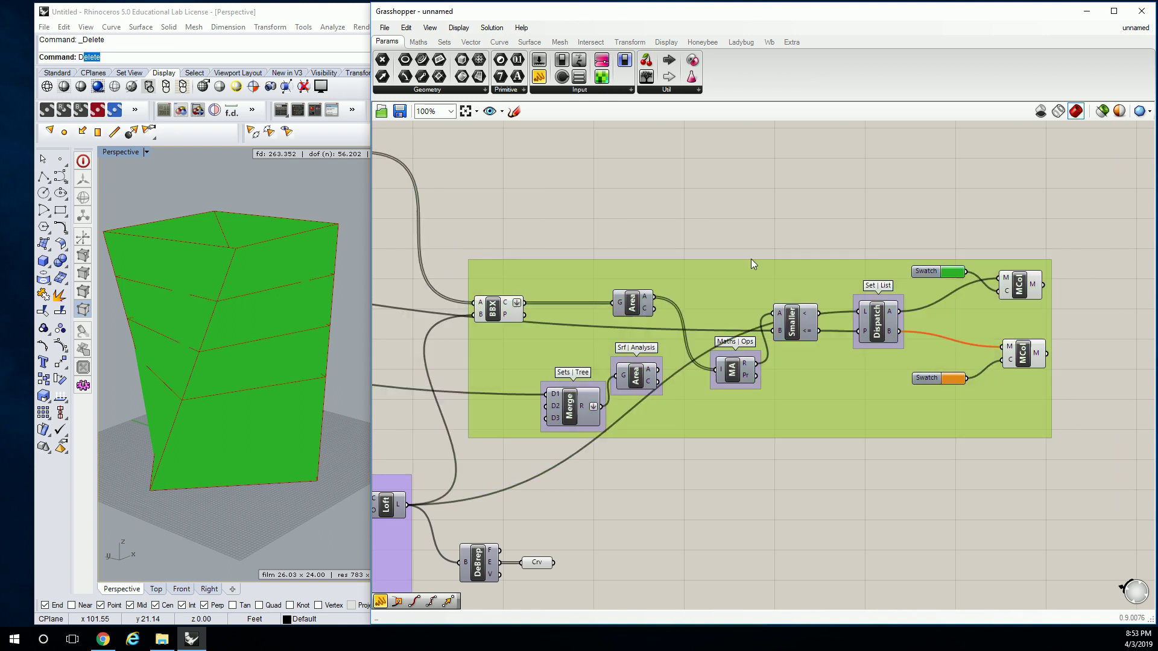
right_click(765, 288)
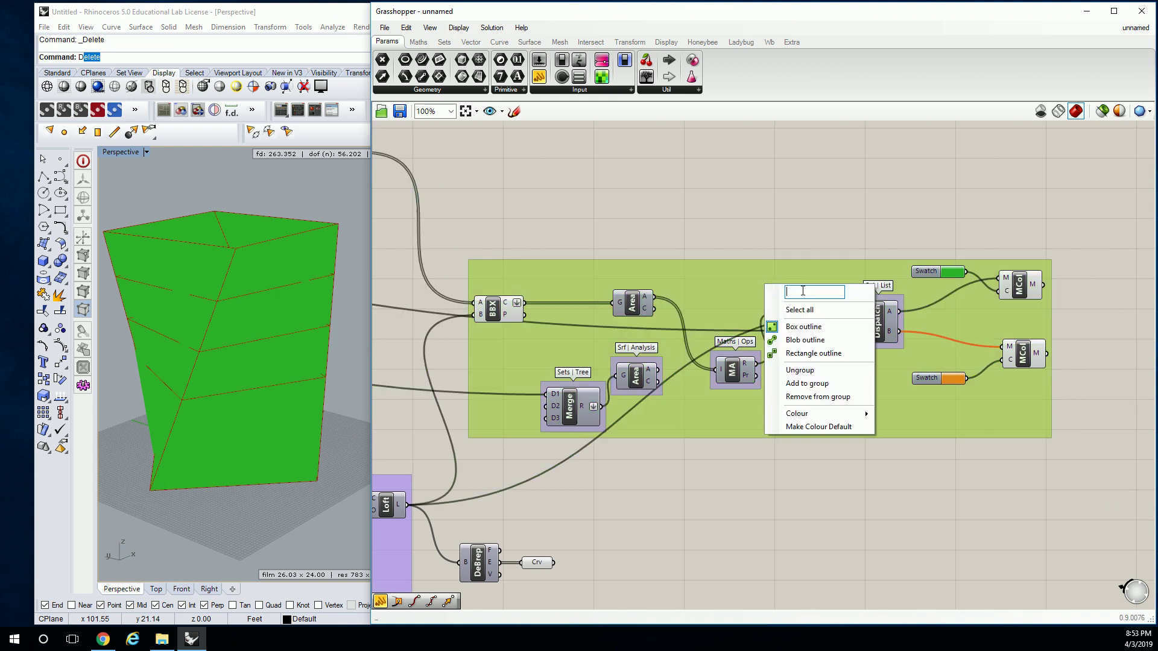
type("SRF")
key("BackSpace")
key("BackSpace")
type("F Analysis")
left_click(825, 212)
scroll(844, 251, "down", 4)
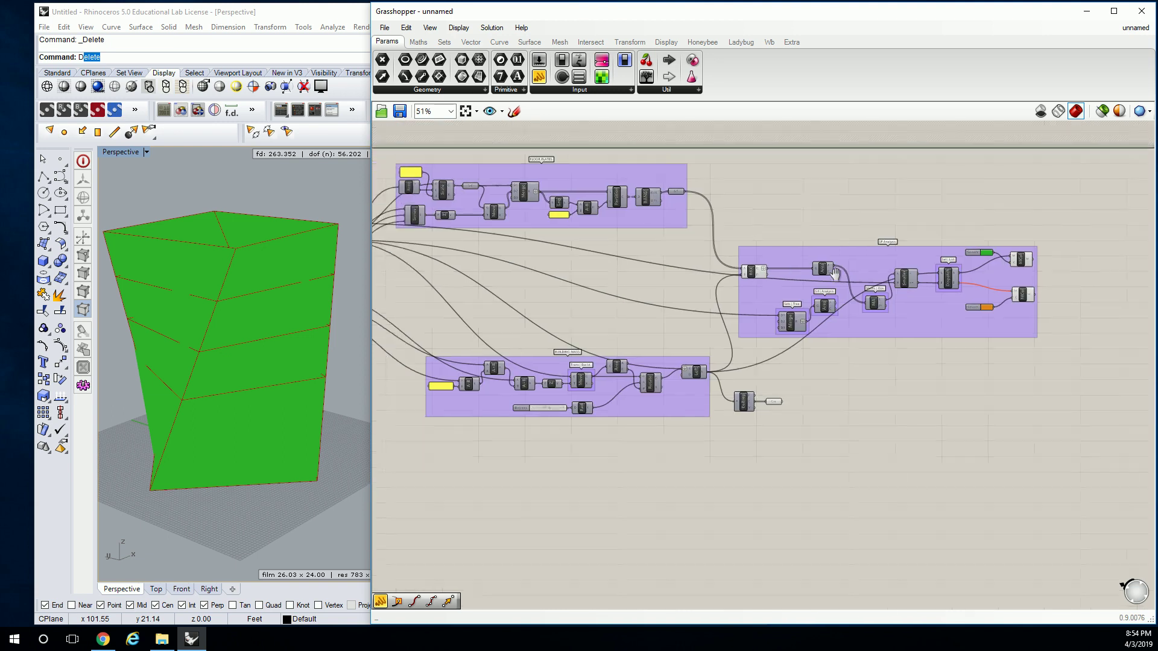
right_click_drag(837, 282, 744, 220)
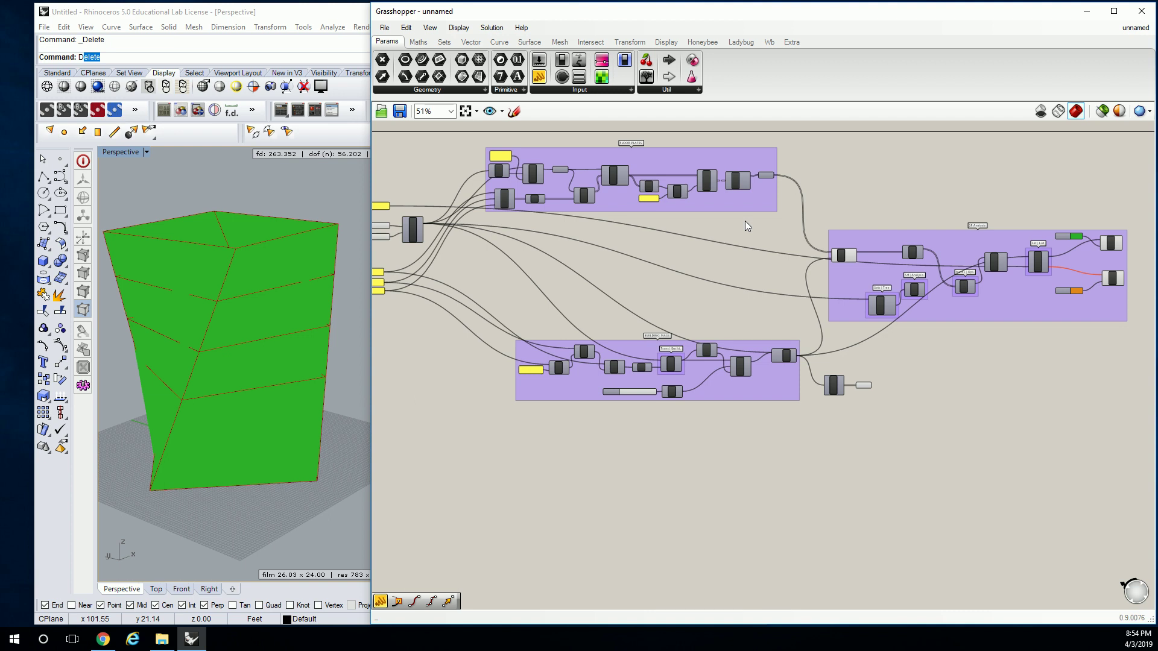
mouse_move(680, 269)
right_mouse_down()
mouse_move(689, 269)
mouse_move(673, 271)
right_mouse_up()
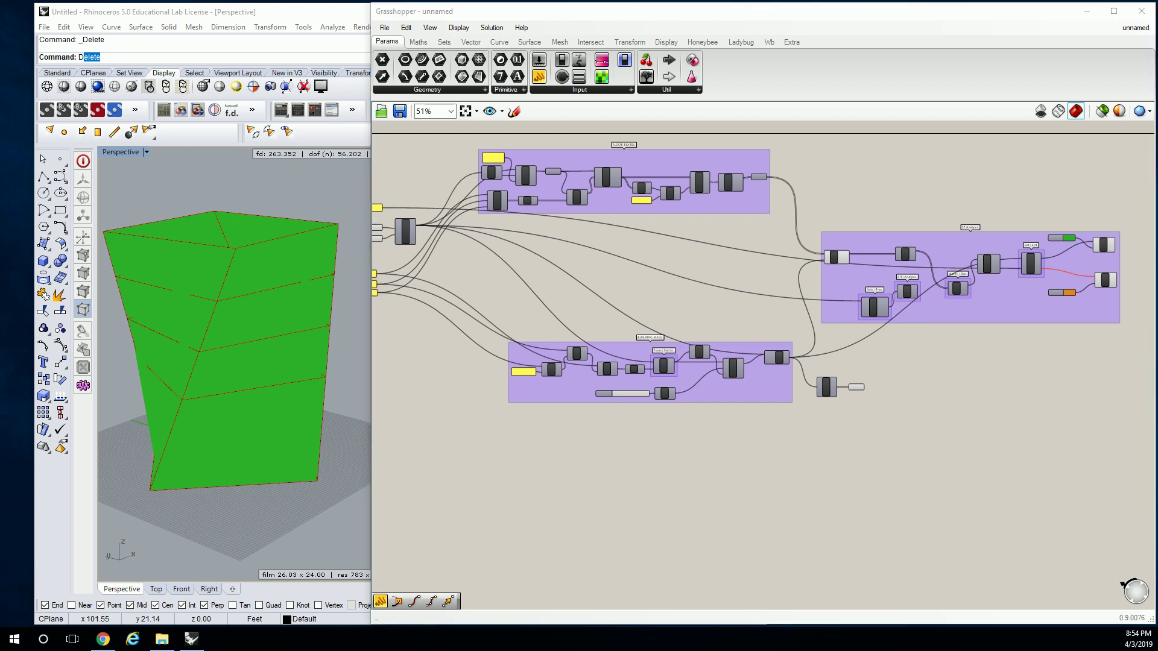